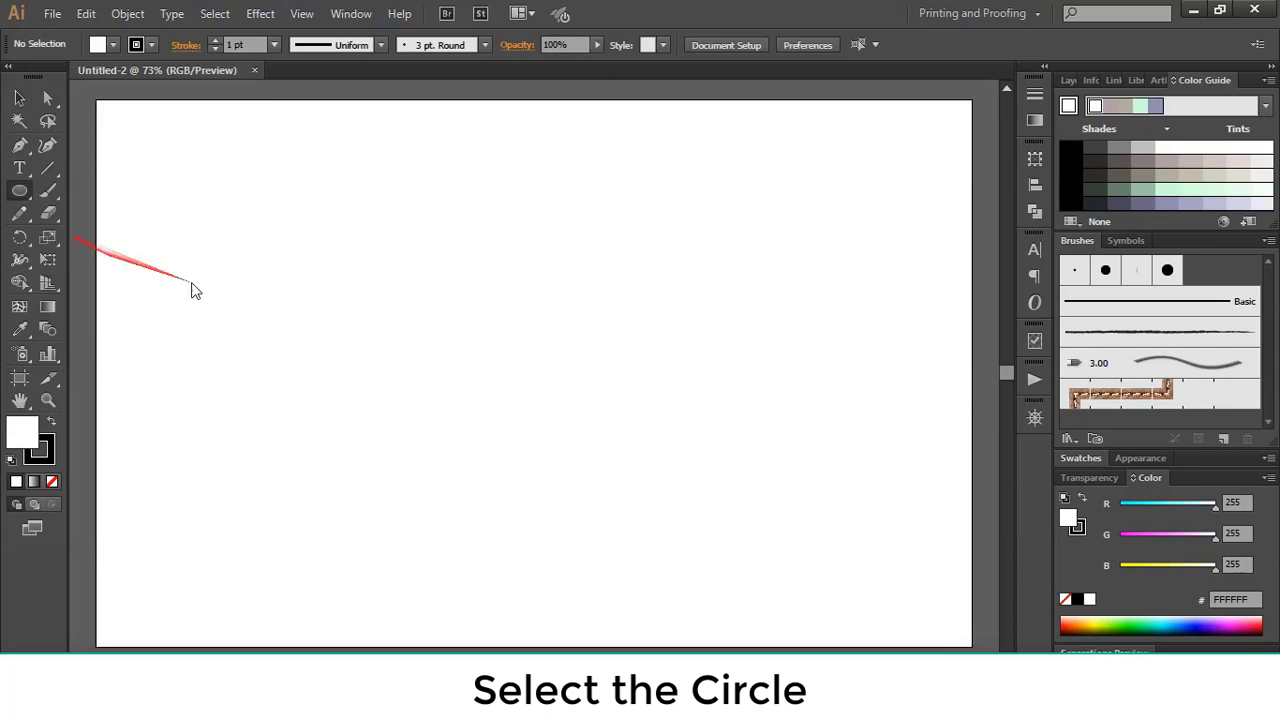
- Draw a large circle with the Ellipse tool and move it to the lower middle of the artboard
{"action": "left_click_drag", "start_coordinate": [513, 305], "coordinate": [656, 468]}
{"action": "left_click", "coordinate": [20, 98]}
{"action": "left_click_drag", "start_coordinate": [392, 234], "coordinate": [384, 375]}
{"action": "left_click", "coordinate": [287, 186]}
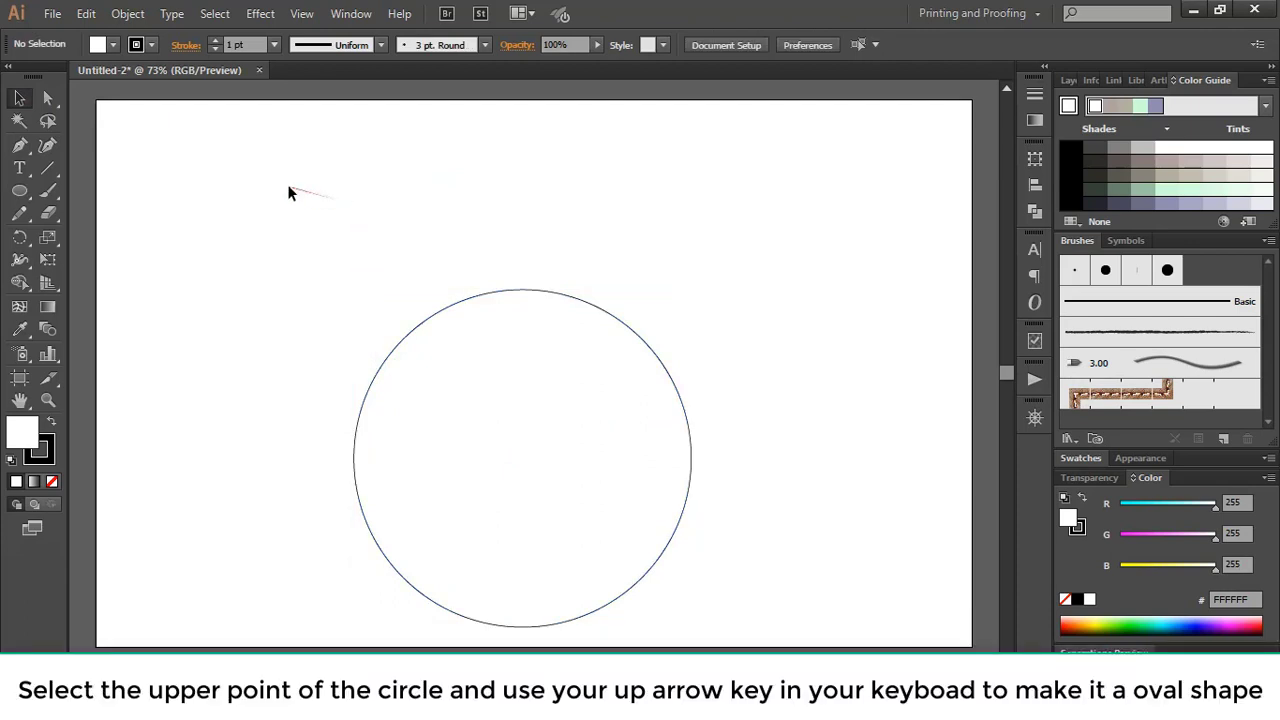
- Nudge only the circle's top anchor point upward until the circle becomes a tall egg shape
{"action": "left_click", "coordinate": [48, 98]}
{"action": "left_click", "coordinate": [522, 290]}
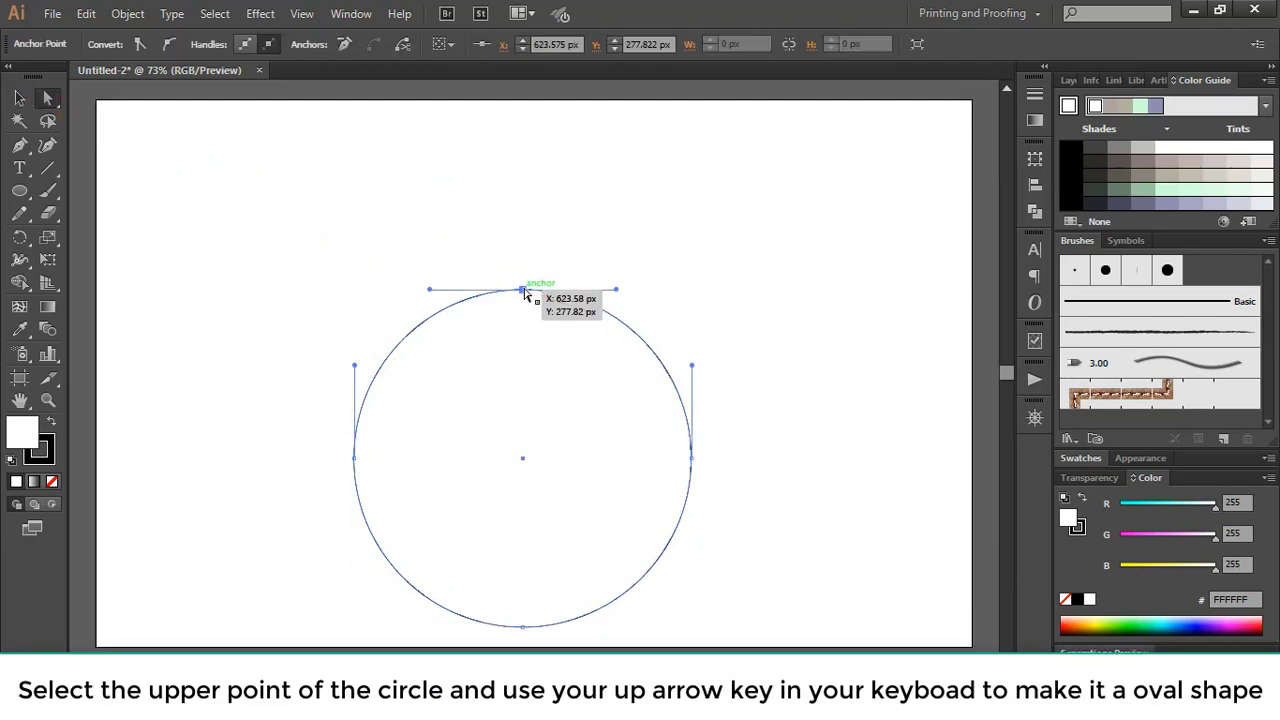
{"action": "key", "text": "Up"}
{"action": "key", "text": "Up"}
{"action": "key", "text": "Up"}
{"action": "key", "text": "Up"}
{"action": "key", "text": "Up"}
{"action": "key", "text": "Up"}
{"action": "key", "text": "Up"}
{"action": "key", "text": "Up"}
{"action": "key", "text": "Up"}
{"action": "key", "text": "Up"}
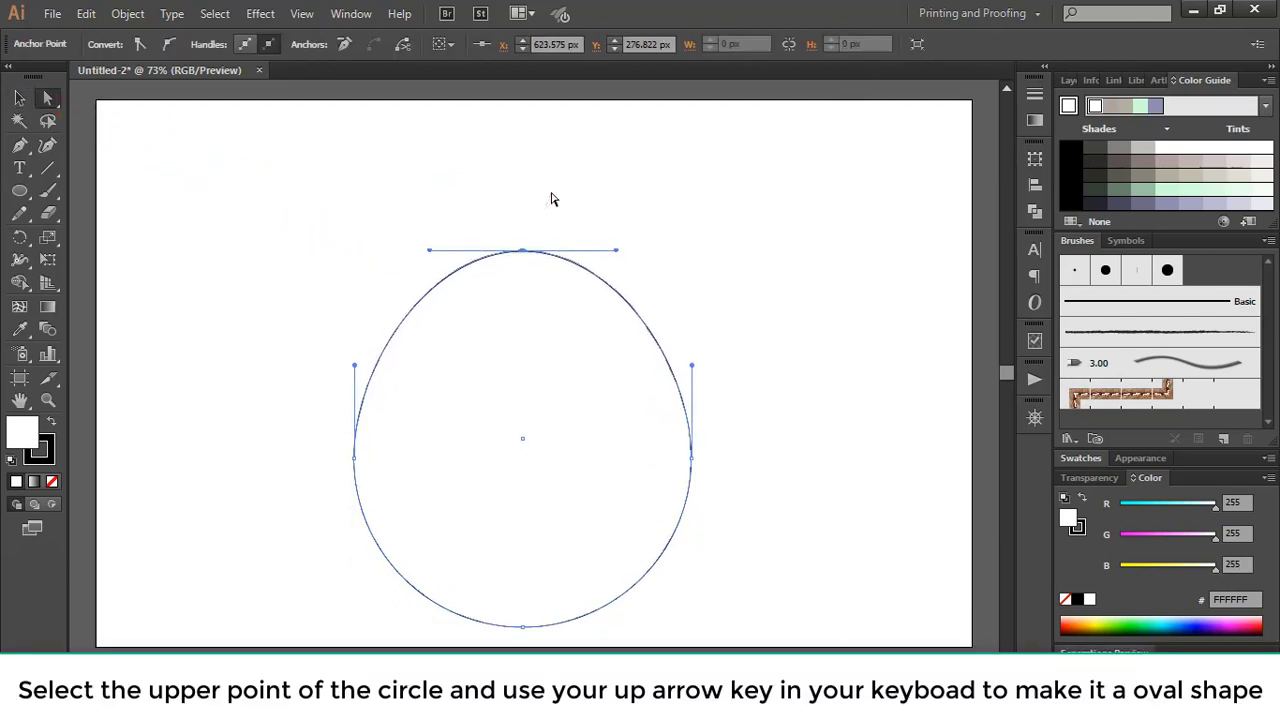
{"action": "key", "text": "Up"}
{"action": "key", "text": "Up"}
{"action": "key", "text": "Up"}
{"action": "key", "text": "Up"}
{"action": "key", "text": "Up"}
{"action": "key", "text": "Up"}
{"action": "key", "text": "Up"}
{"action": "key", "text": "Up"}
{"action": "key", "text": "Up"}
{"action": "key", "text": "Up"}
{"action": "key", "text": "Up"}
{"action": "key", "text": "Up"}
{"action": "key", "text": "Up"}
{"action": "key", "text": "Up"}
{"action": "key", "text": "Up"}
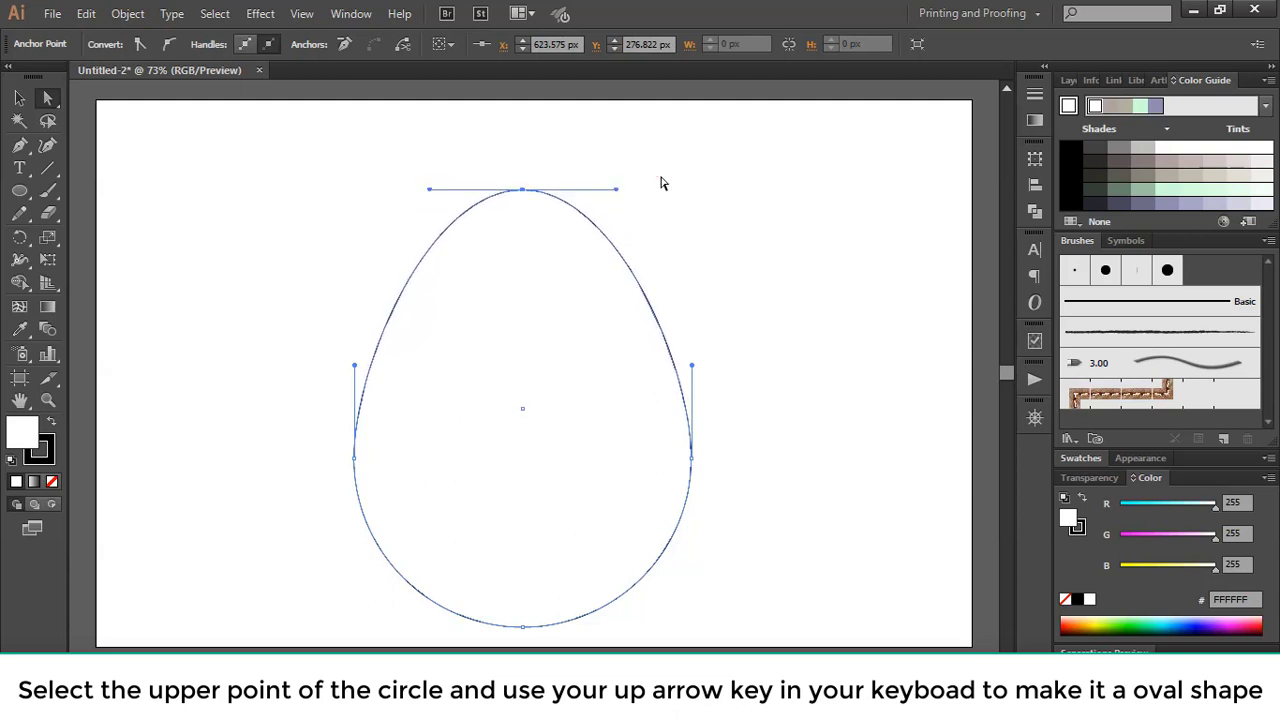
{"action": "key", "text": "Up"}
{"action": "key", "text": "Up"}
{"action": "key", "text": "Up"}
{"action": "key", "text": "Up"}
{"action": "key", "text": "Up"}
- Move the whole egg shape slightly up and to the left so it fits within the artboard
{"action": "left_click", "coordinate": [20, 98]}
{"action": "left_click", "coordinate": [283, 198]}
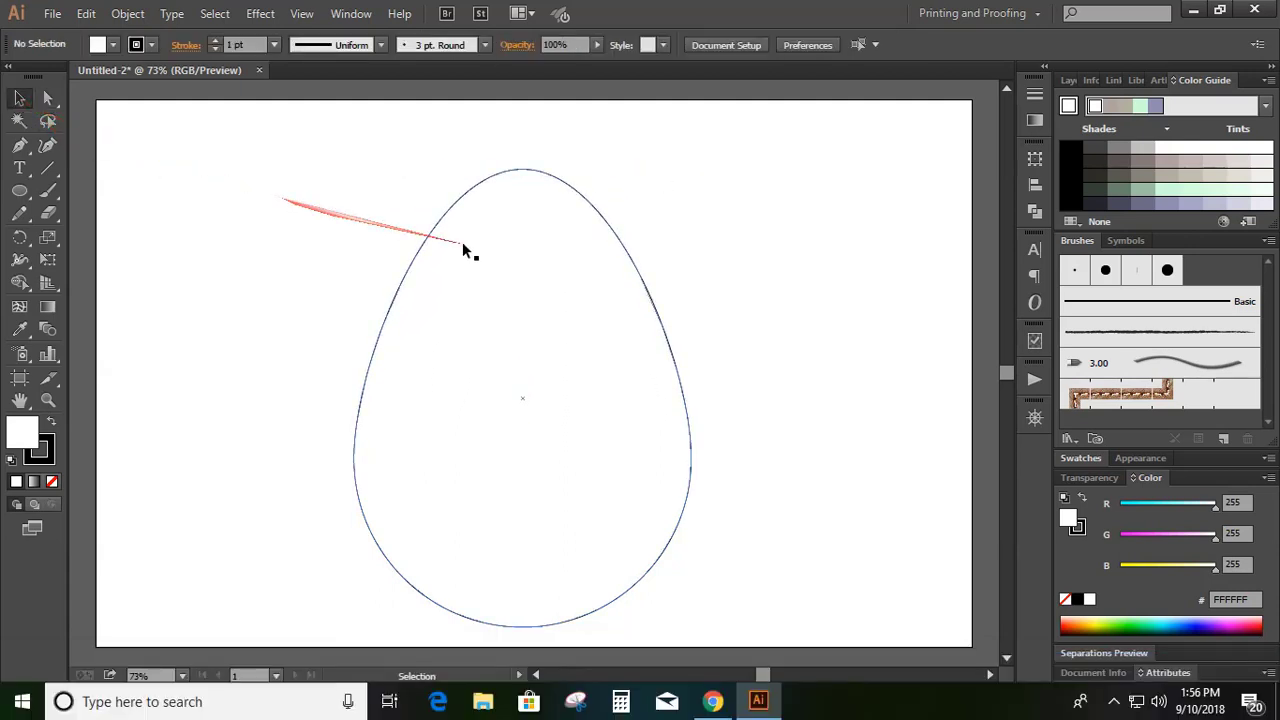
{"action": "left_click_drag", "start_coordinate": [414, 262], "coordinate": [406, 243]}
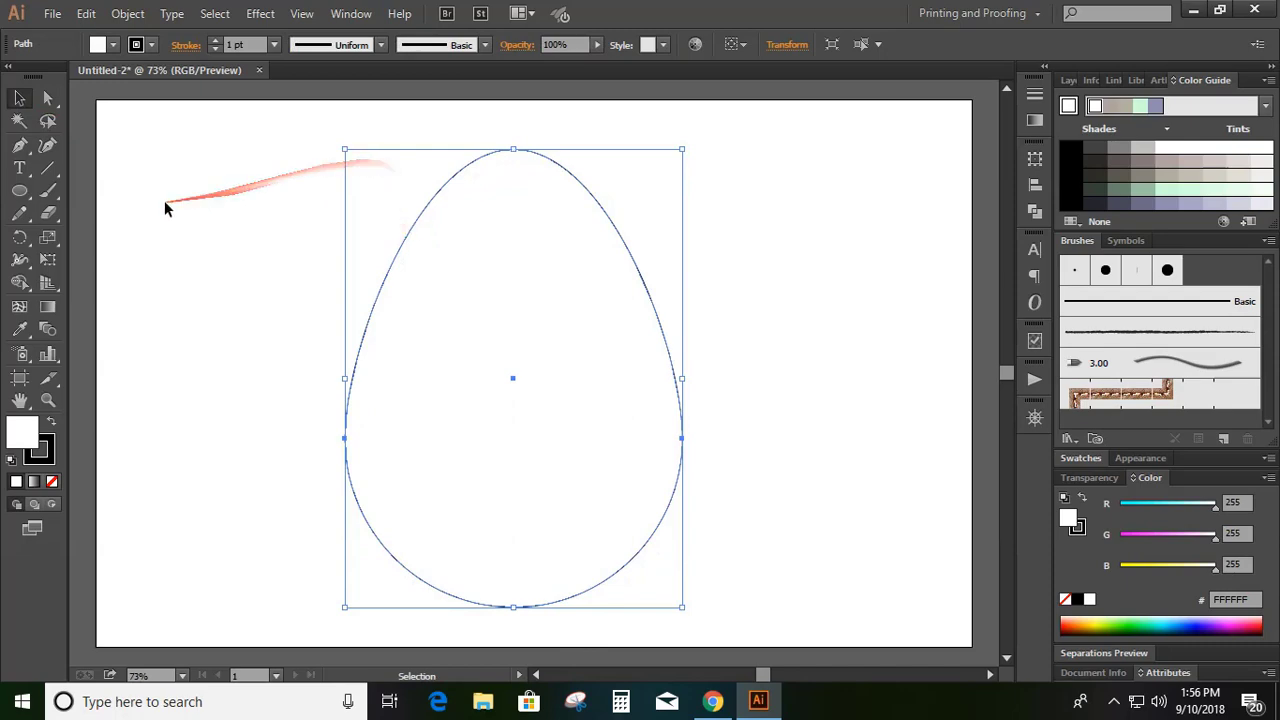
{"action": "left_click", "coordinate": [167, 207]}
- Duplicate the egg in place and scale the copy down proportionally about its center to form an inner egg
{"action": "left_click", "coordinate": [402, 237]}
{"action": "left_click", "coordinate": [87, 14]}
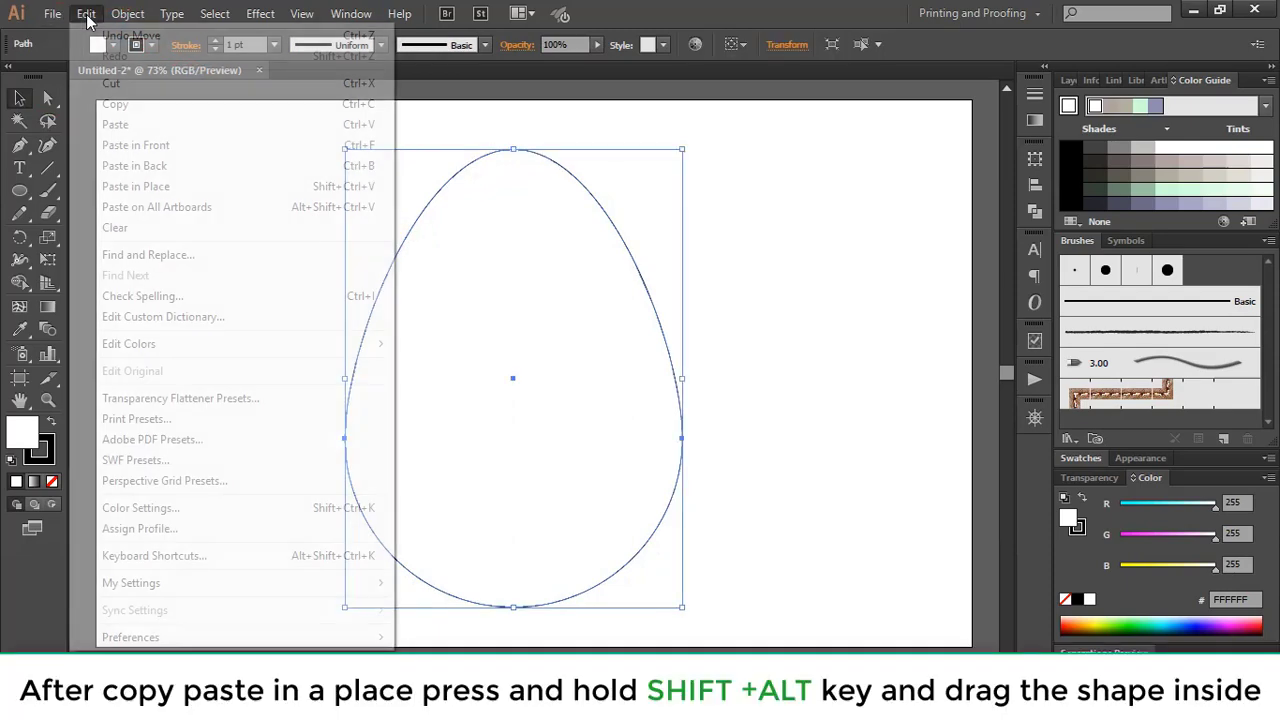
{"action": "left_click", "coordinate": [115, 104]}
{"action": "left_click", "coordinate": [87, 14]}
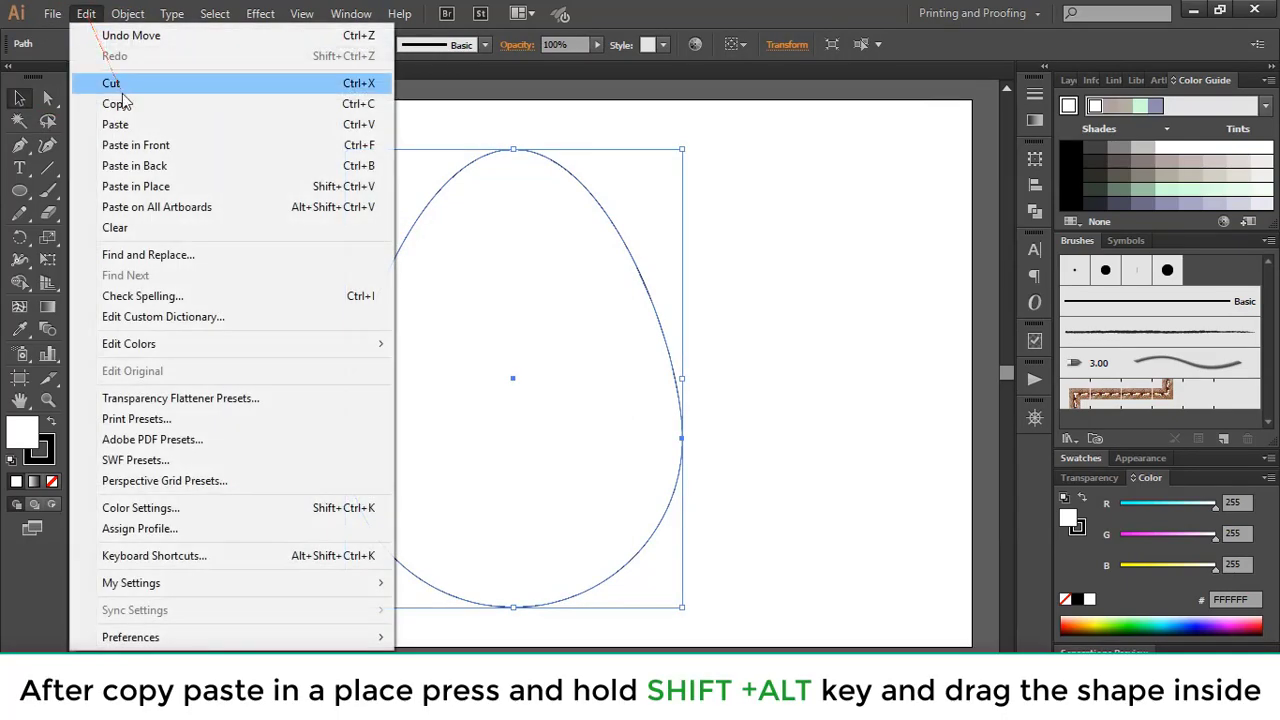
{"action": "left_click", "coordinate": [154, 187]}
{"action": "left_click_drag", "start_coordinate": [681, 150], "coordinate": [660, 215]}
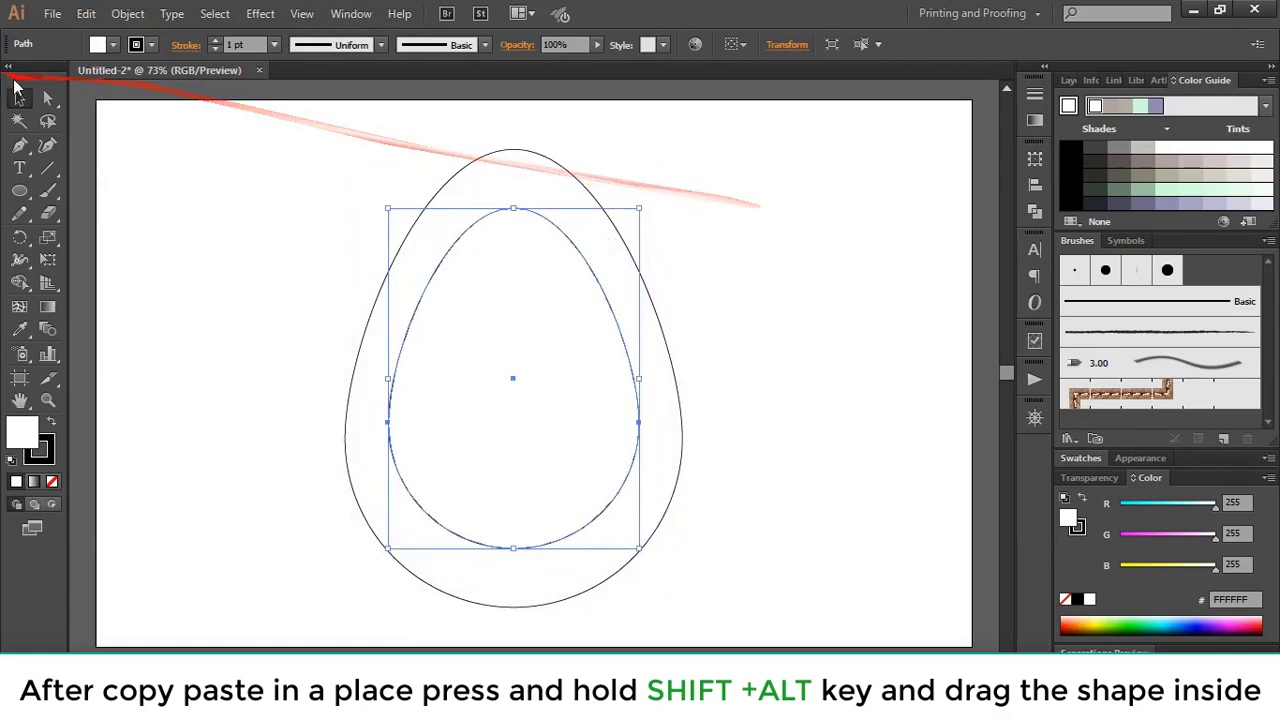
{"action": "left_click", "coordinate": [225, 196]}
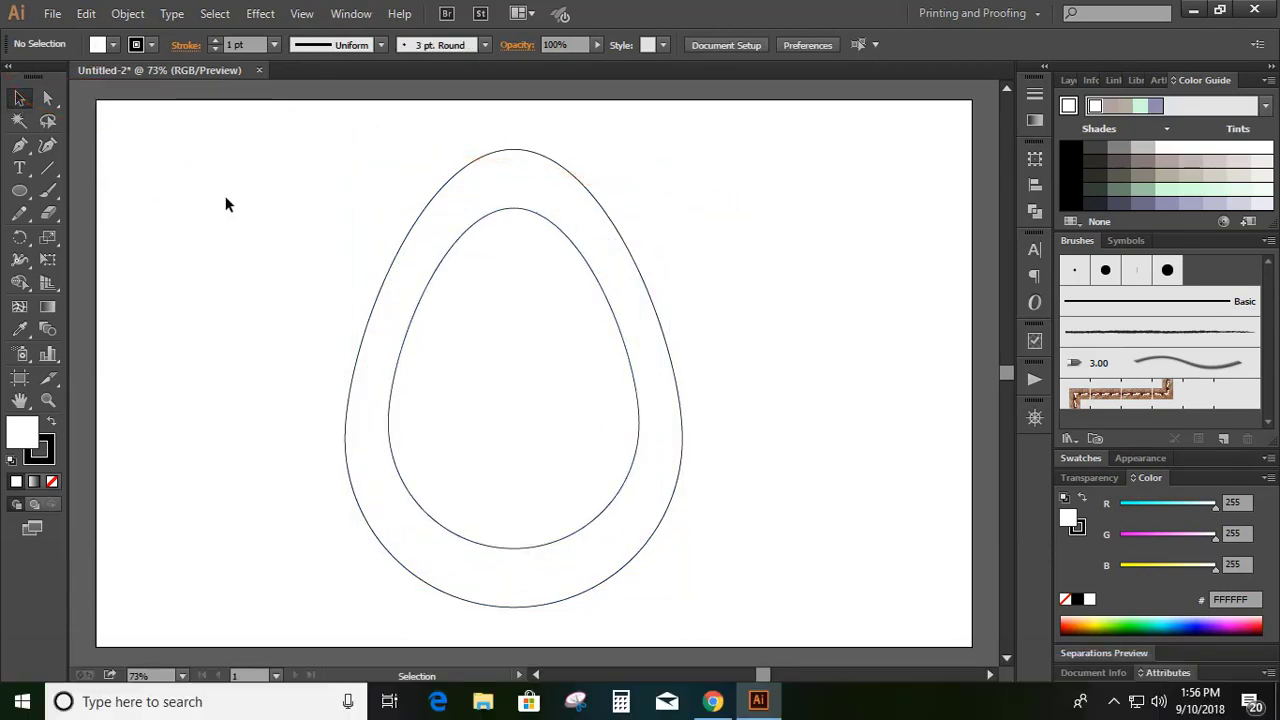
- Draw a straight vertical line with the Pen tool through the eggs' center, extending beyond the outer egg at both ends
{"action": "left_click", "coordinate": [19, 145]}
{"action": "left_click", "coordinate": [512, 126]}
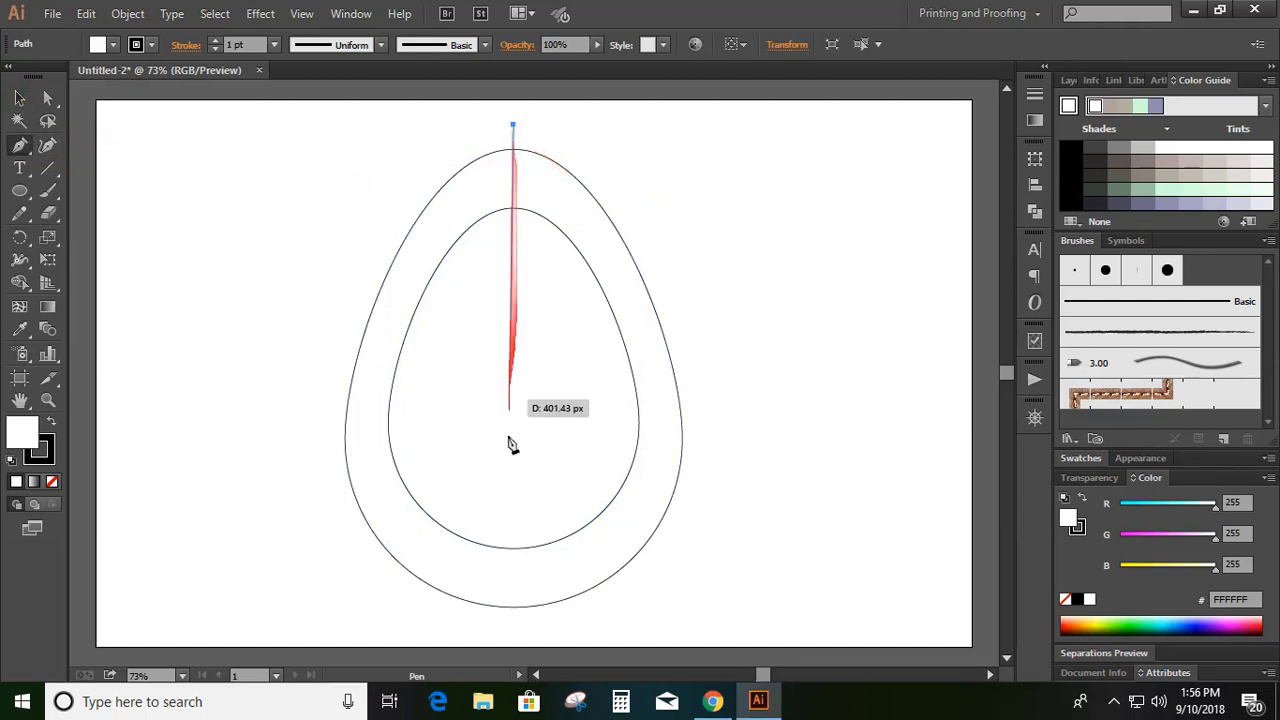
{"action": "left_click", "coordinate": [513, 628]}
{"action": "left_click", "coordinate": [19, 97]}
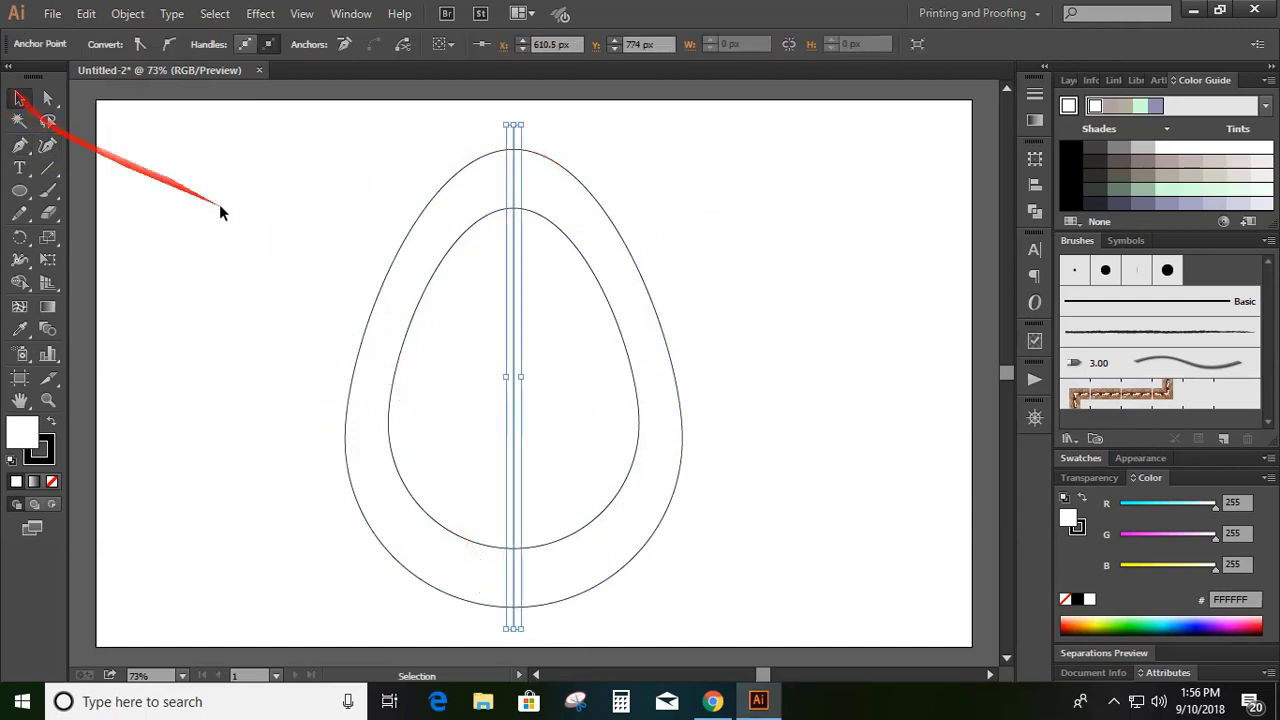
{"action": "left_click", "coordinate": [224, 212]}
- Draw a rectangle about 63 px wide spanning the gap between the eggs' left sides, and stretch it above and below the outer egg
{"action": "left_click_drag", "start_coordinate": [19, 190], "coordinate": [84, 190]}
{"action": "left_click_drag", "start_coordinate": [345, 438], "coordinate": [389, 594]}
{"action": "left_click", "coordinate": [19, 97]}
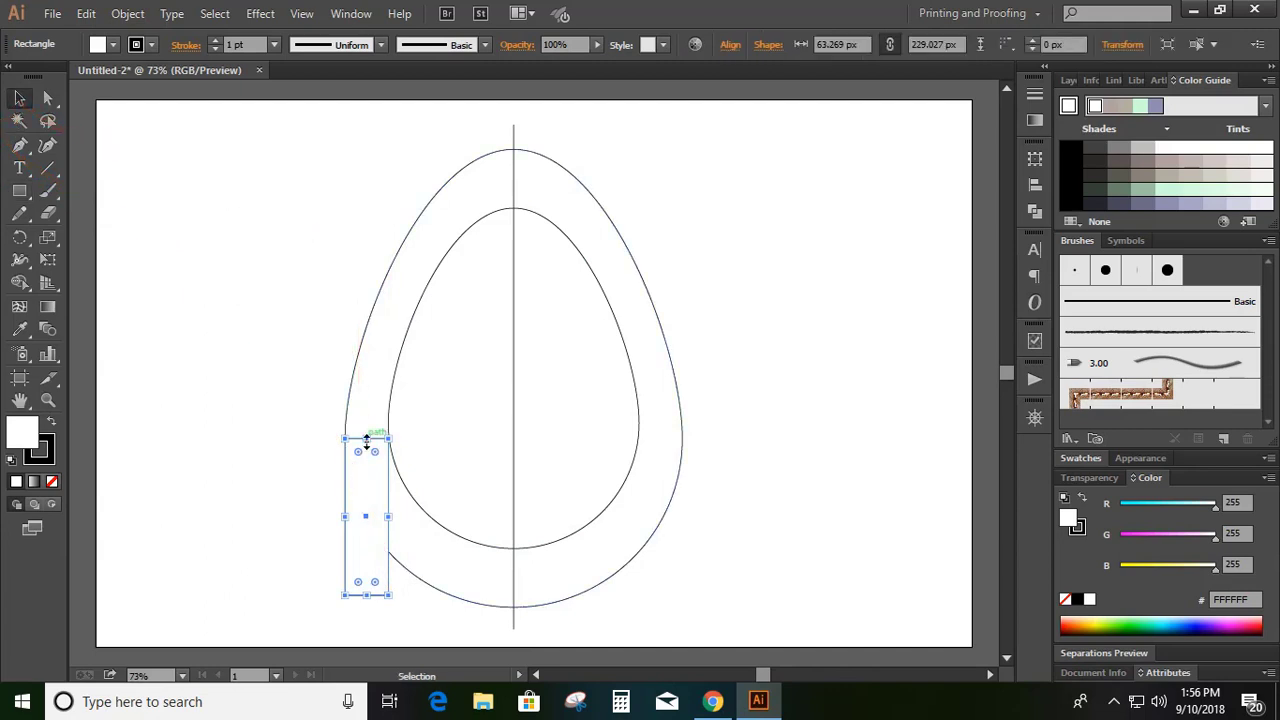
{"action": "left_click_drag", "start_coordinate": [371, 436], "coordinate": [381, 113]}
{"action": "left_click_drag", "start_coordinate": [366, 594], "coordinate": [375, 645]}
{"action": "left_click", "coordinate": [419, 614]}
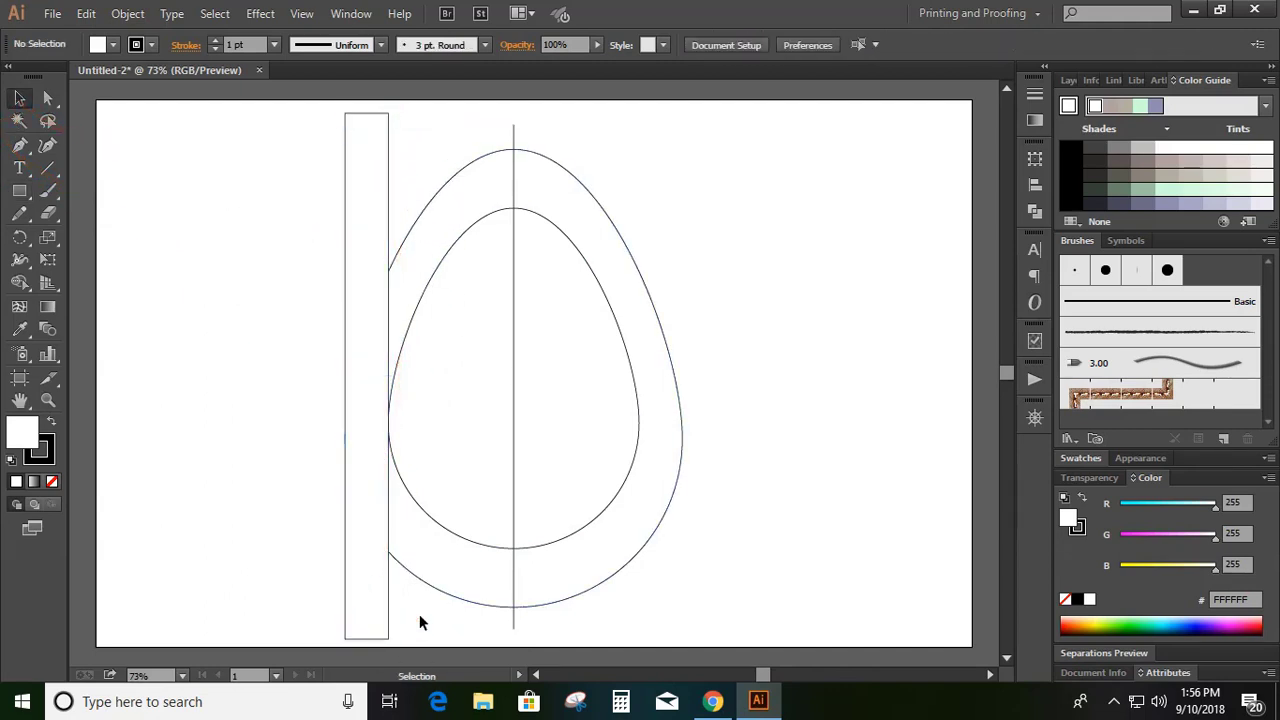
- Move the tall rectangle just left of the center line and place a copy just right of the line
{"action": "left_click_drag", "start_coordinate": [346, 589], "coordinate": [466, 600]}
{"action": "left_click", "coordinate": [578, 640]}
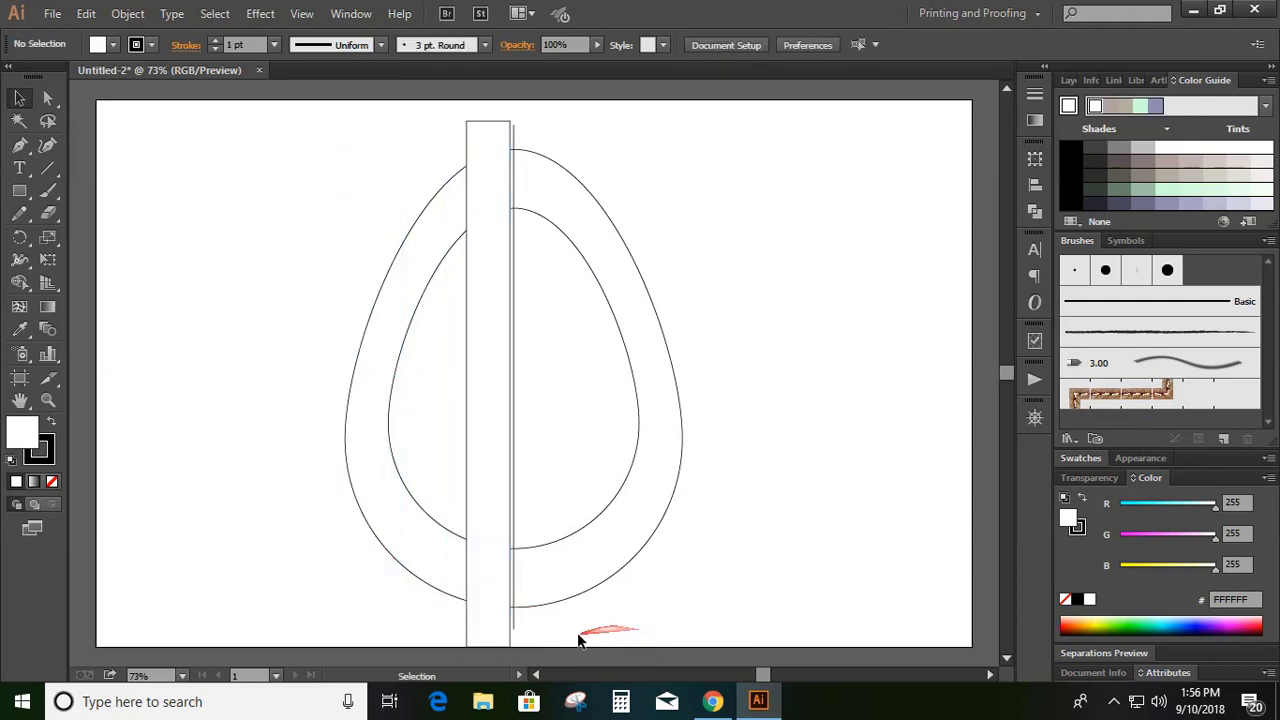
{"action": "left_click_drag", "start_coordinate": [508, 645], "coordinate": [562, 641]}
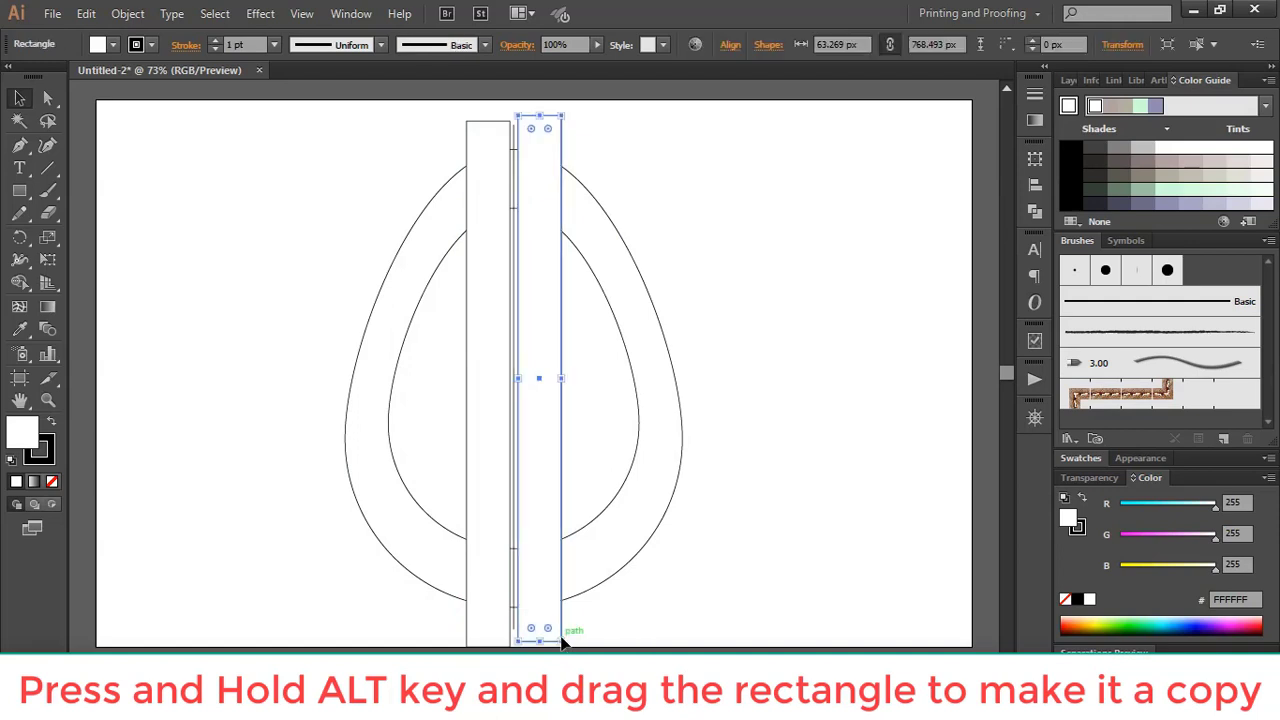
{"action": "left_click", "coordinate": [697, 567]}
- Create a copy of the right tall rectangle rotated 90° to form a horizontal bar across the eggs
{"action": "left_click", "coordinate": [562, 433]}
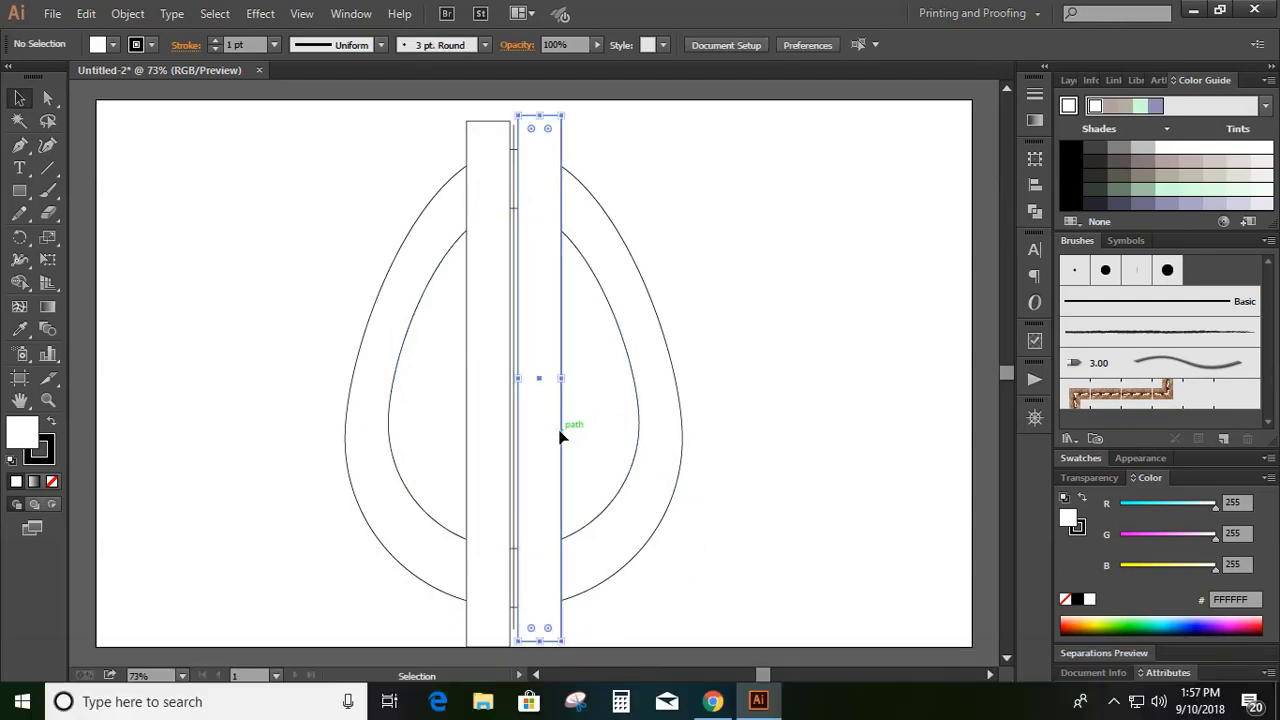
{"action": "double_click", "coordinate": [20, 239]}
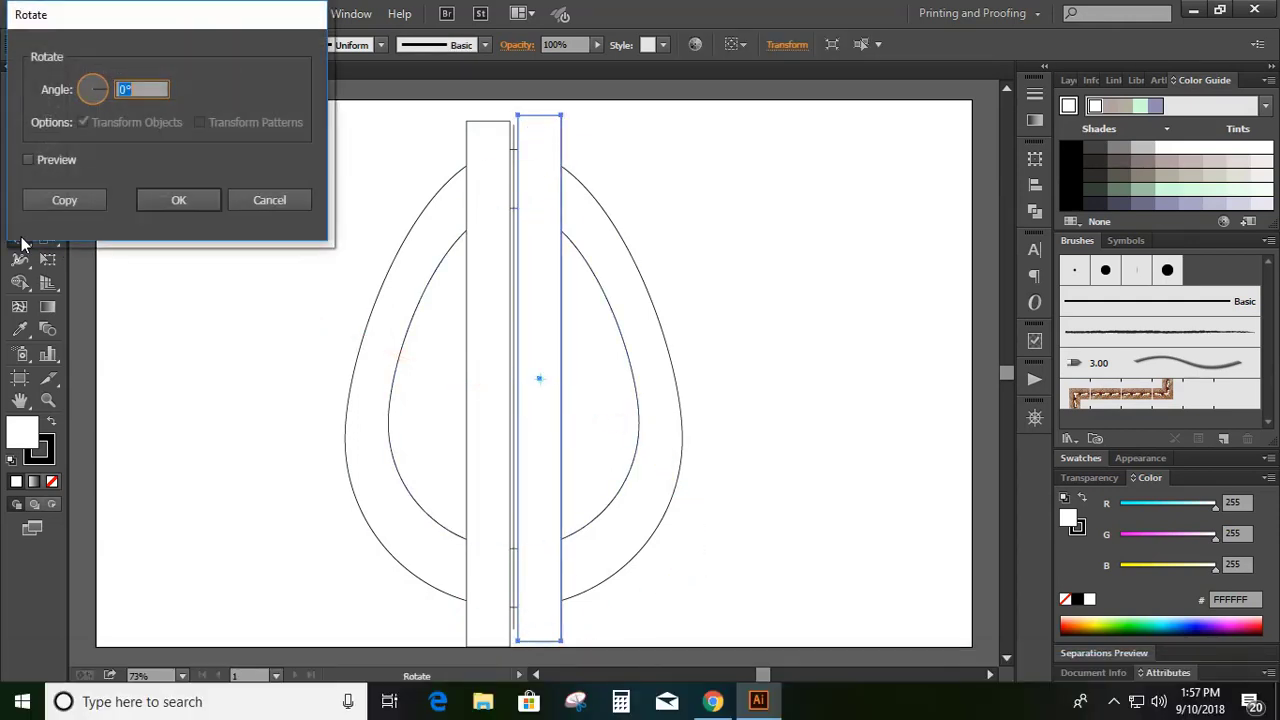
{"action": "left_click", "coordinate": [29, 160]}
{"action": "left_click", "coordinate": [70, 201]}
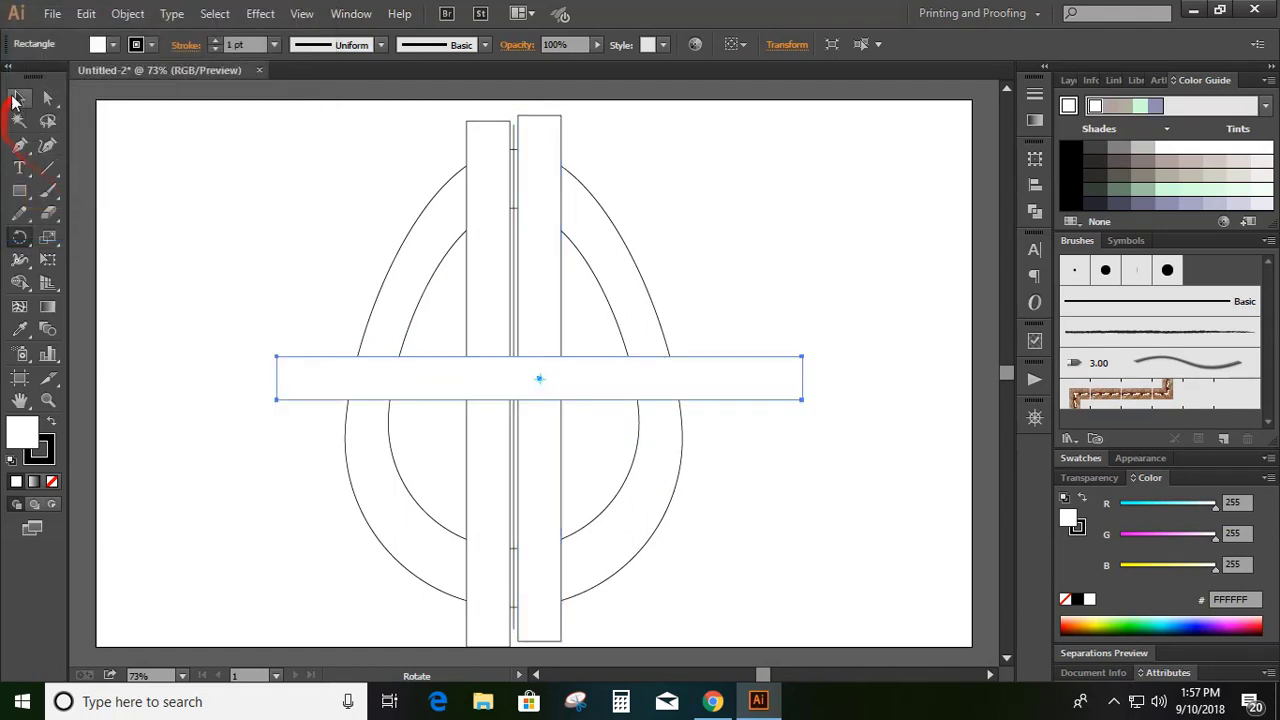
- Nudge the horizontal bar down to slightly below the middle of the eggs
{"action": "left_click", "coordinate": [18, 98]}
{"action": "key", "text": "shift+Down"}
{"action": "key", "text": "shift+Down"}
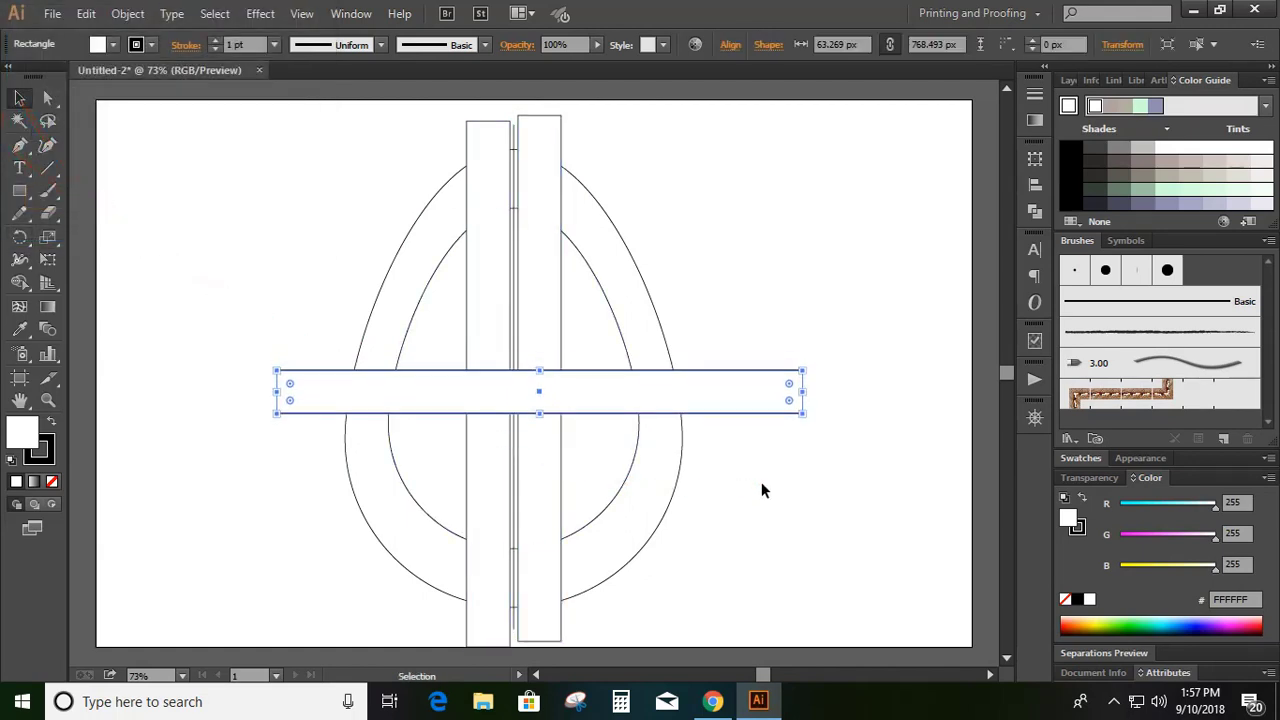
{"action": "key", "text": "shift+Down"}
{"action": "key", "text": "shift+Down"}
{"action": "left_click", "coordinate": [767, 510]}
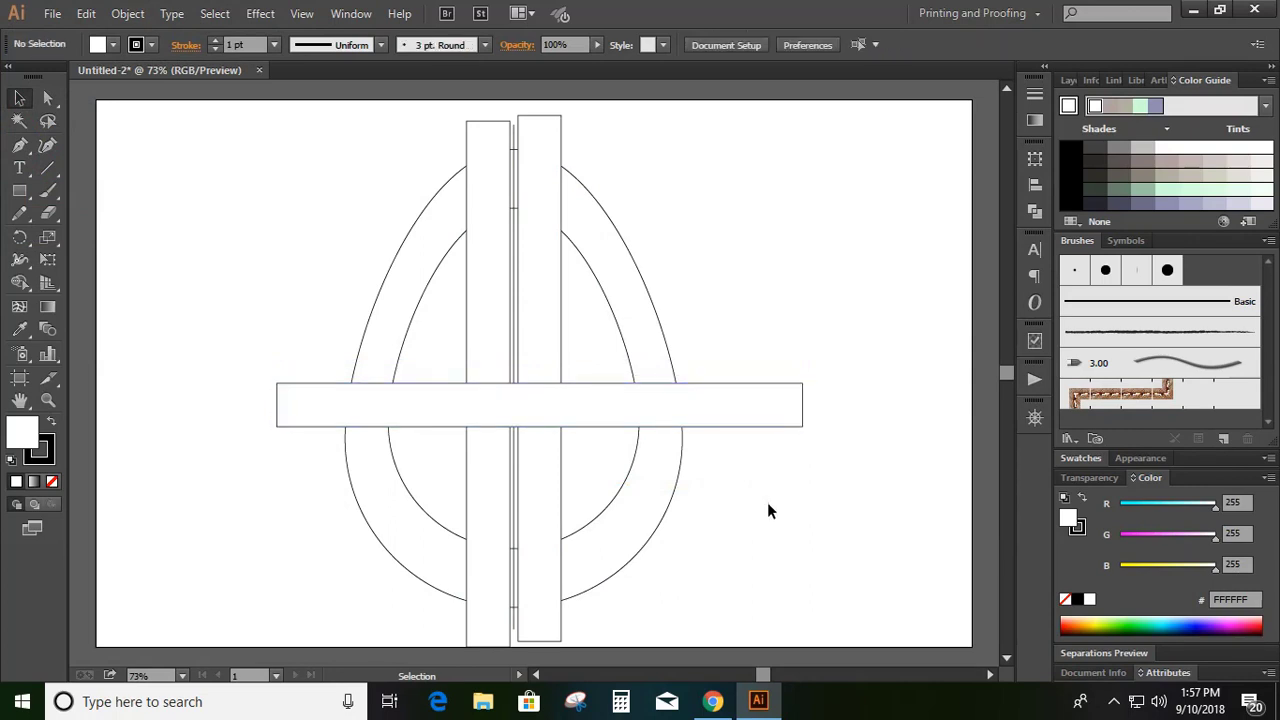
- Place another copy of a tall rectangle shifted right, with its right edge a little beyond the existing right bar
{"action": "left_click", "coordinate": [556, 337]}
{"action": "left_click_drag", "start_coordinate": [563, 343], "coordinate": [589, 390]}
{"action": "left_click", "coordinate": [720, 266]}
- Shorten the horizontal bar from its left end to about 572 px so it starts just inside the inner egg
{"action": "left_click_drag", "start_coordinate": [185, 141], "coordinate": [886, 617]}
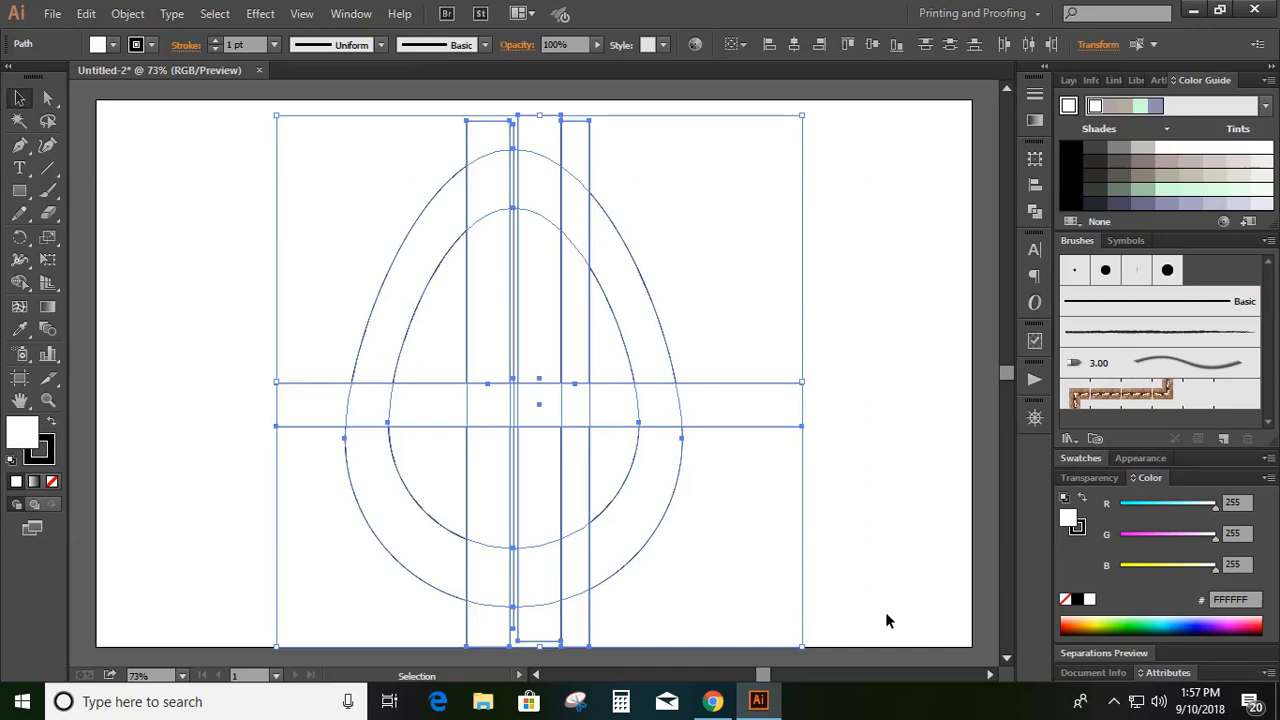
{"action": "left_click", "coordinate": [679, 326]}
{"action": "left_click", "coordinate": [431, 384]}
{"action": "left_click_drag", "start_coordinate": [279, 405], "coordinate": [410, 416]}
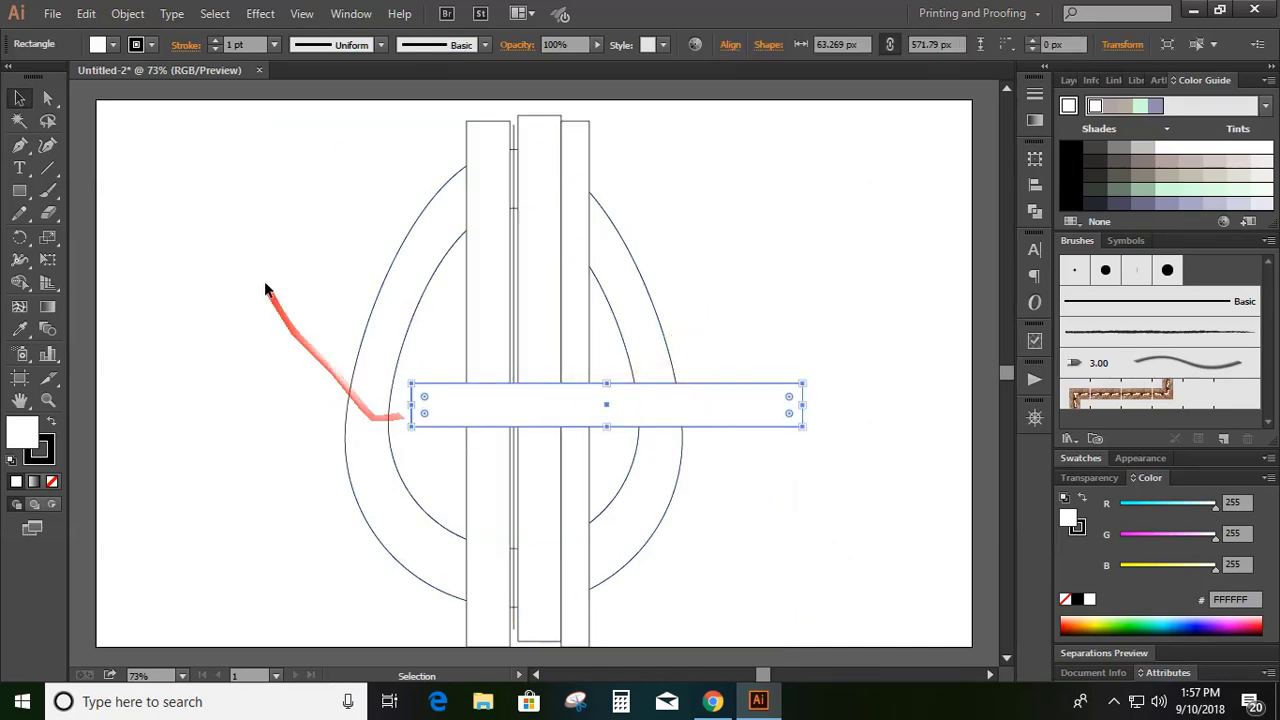
- Select all shapes and, using Shape Builder with fill color 99BFA3, merge the left-half regions into a letter G
{"action": "left_click_drag", "start_coordinate": [286, 148], "coordinate": [840, 633]}
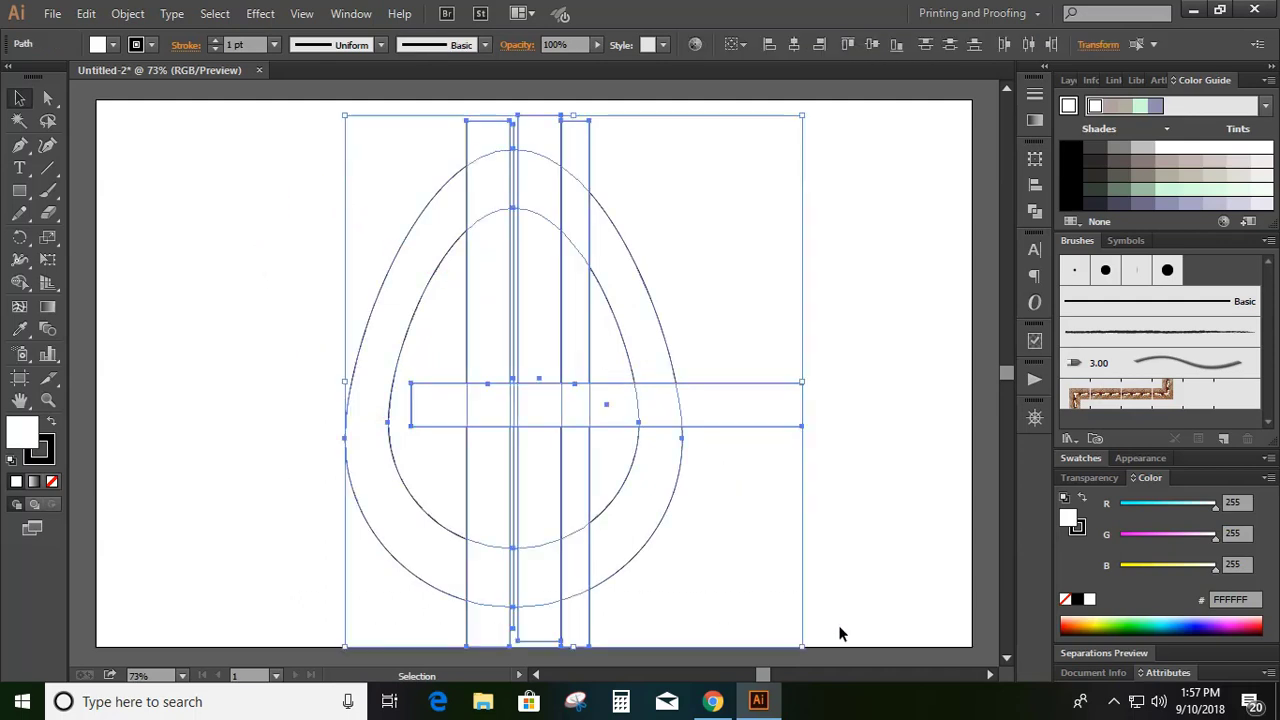
{"action": "left_click", "coordinate": [19, 282]}
{"action": "left_click", "coordinate": [1140, 192]}
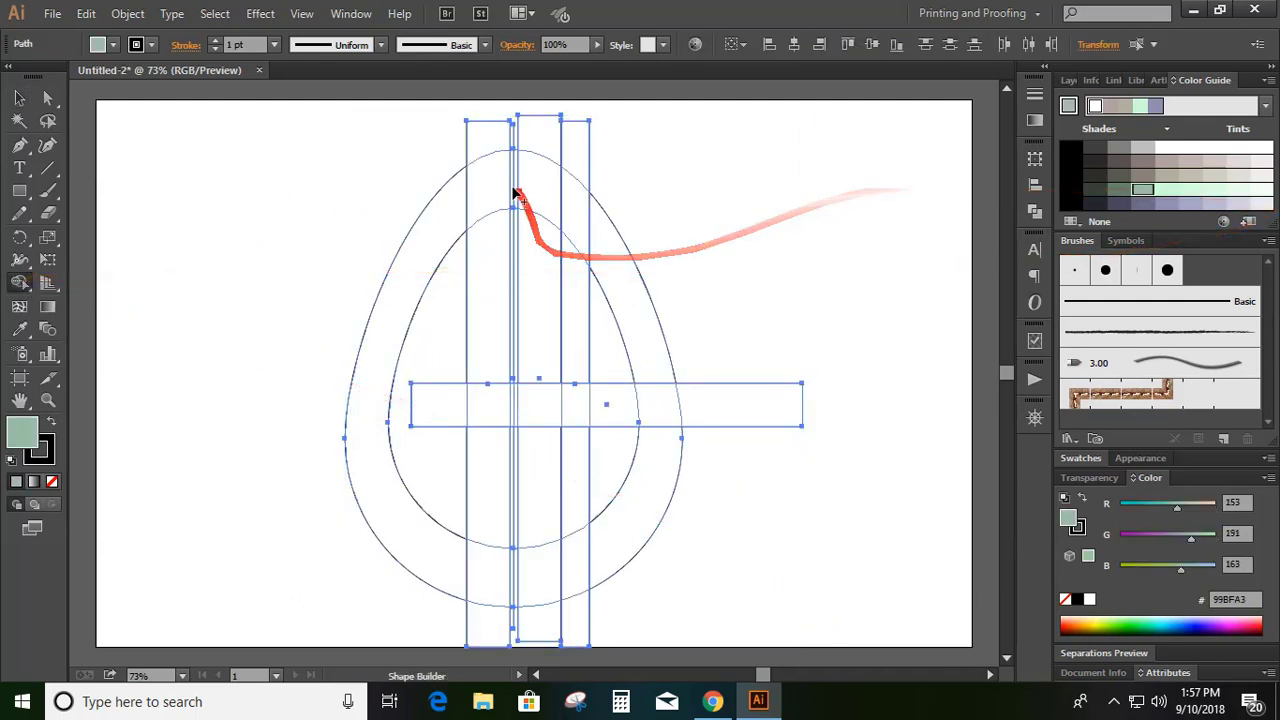
{"action": "left_click_drag", "start_coordinate": [494, 183], "coordinate": [412, 249]}
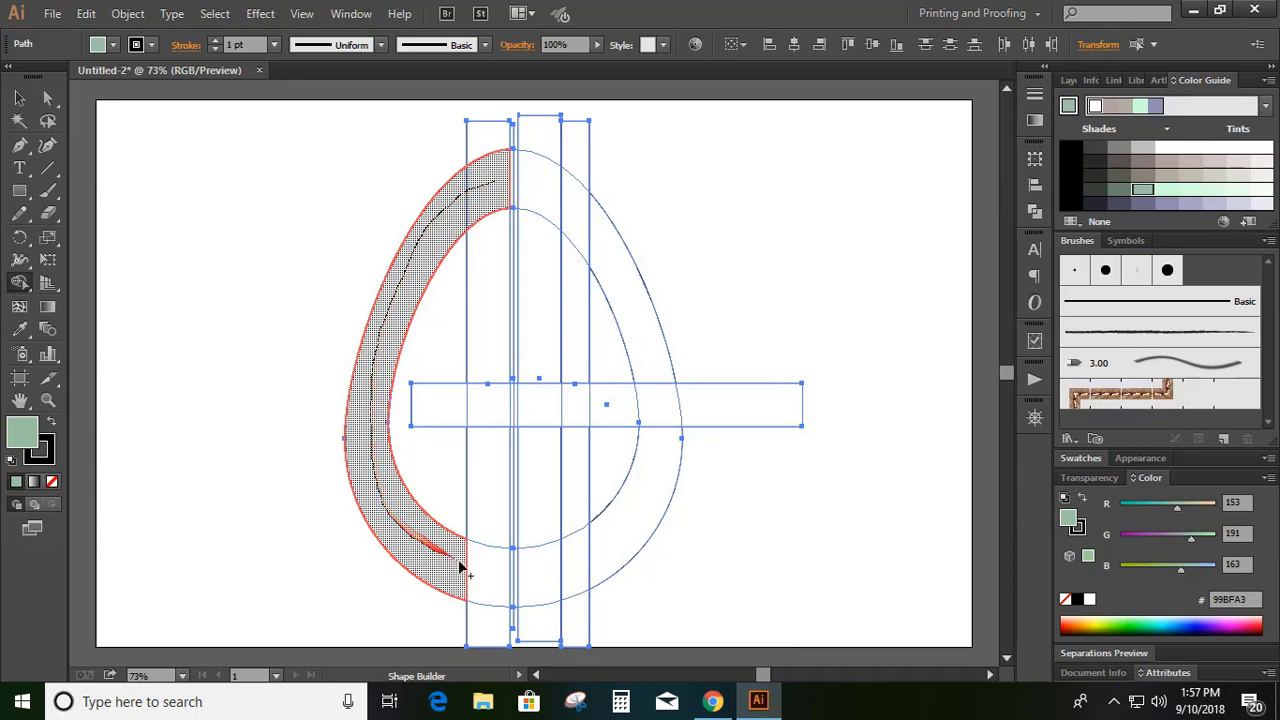
{"action": "mouse_move", "coordinate": [460, 567]}
{"action": "left_mouse_down"}
{"action": "mouse_move", "coordinate": [497, 563]}
{"action": "mouse_move", "coordinate": [485, 467]}
{"action": "left_mouse_up"}
{"action": "left_click_drag", "start_coordinate": [441, 416], "coordinate": [509, 397]}
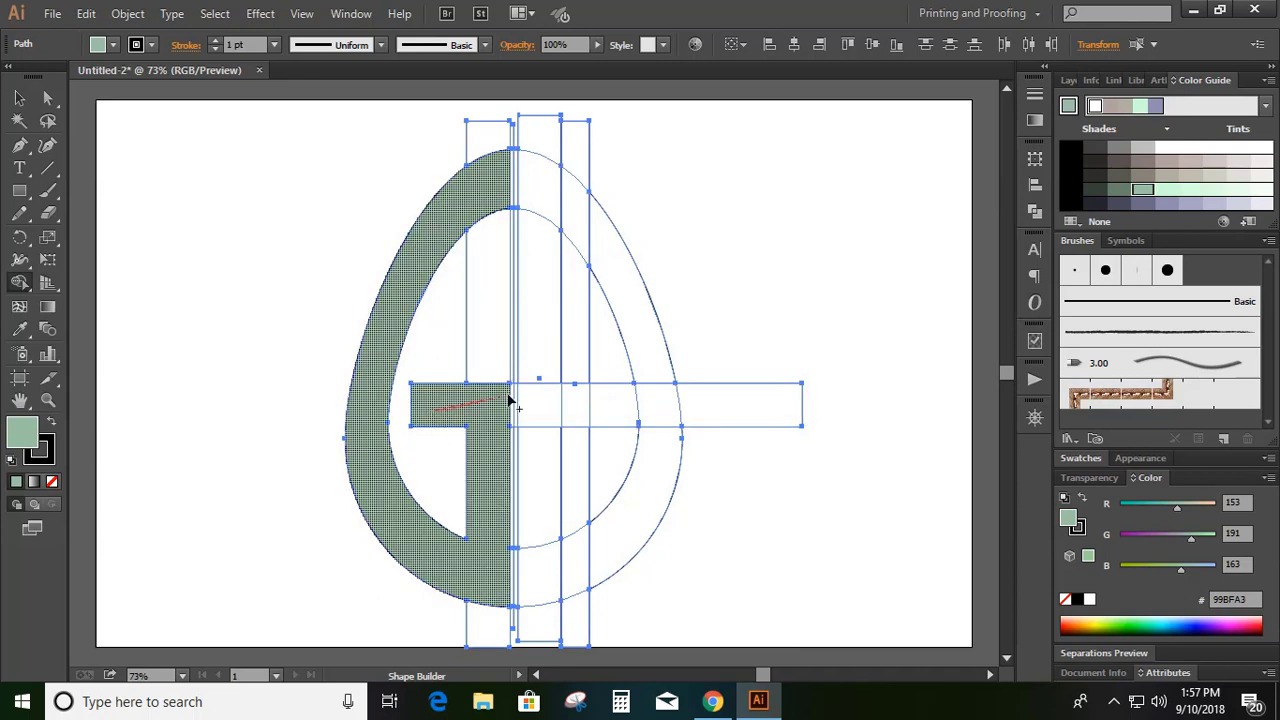
- Merge the right-half ring, stem and crossbar regions into a letter A with Shape Builder, leaving a gap at the lower right of the stem
{"action": "mouse_move", "coordinate": [531, 186]}
{"action": "left_mouse_down"}
{"action": "mouse_move", "coordinate": [541, 407]}
{"action": "mouse_move", "coordinate": [646, 403]}
{"action": "mouse_move", "coordinate": [640, 341]}
{"action": "mouse_move", "coordinate": [594, 258]}
{"action": "left_mouse_up"}
{"action": "left_click_drag", "start_coordinate": [655, 429], "coordinate": [648, 401]}
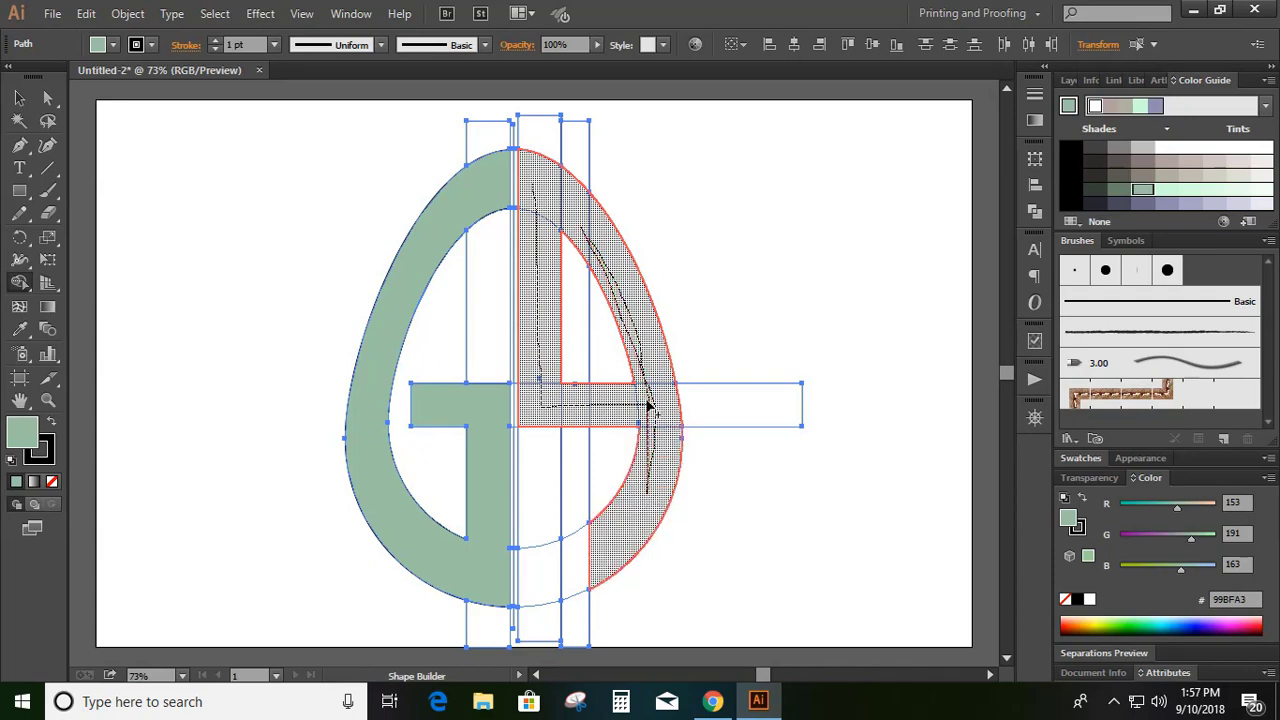
{"action": "left_click_drag", "start_coordinate": [545, 410], "coordinate": [531, 566]}
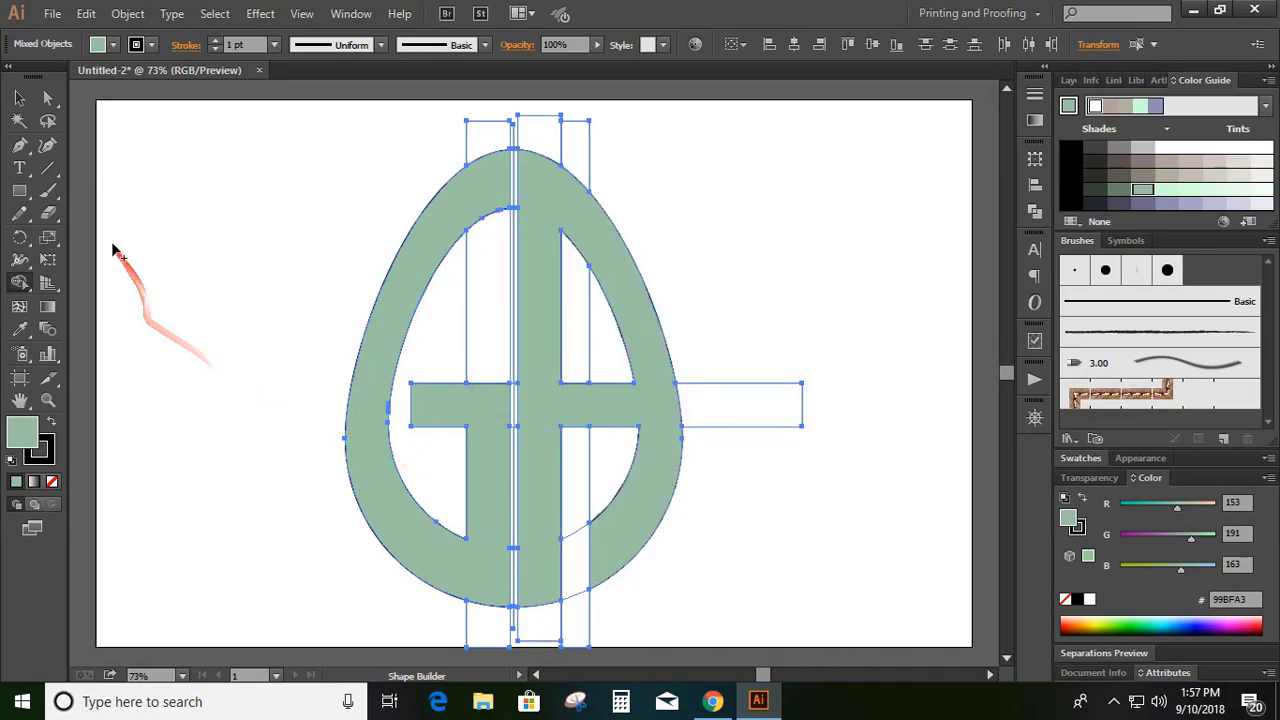
- Select the green G and A shapes together and move them left, clear of the construction shapes
{"action": "left_click", "coordinate": [19, 97]}
{"action": "left_click", "coordinate": [223, 275]}
{"action": "left_click", "coordinate": [533, 359]}
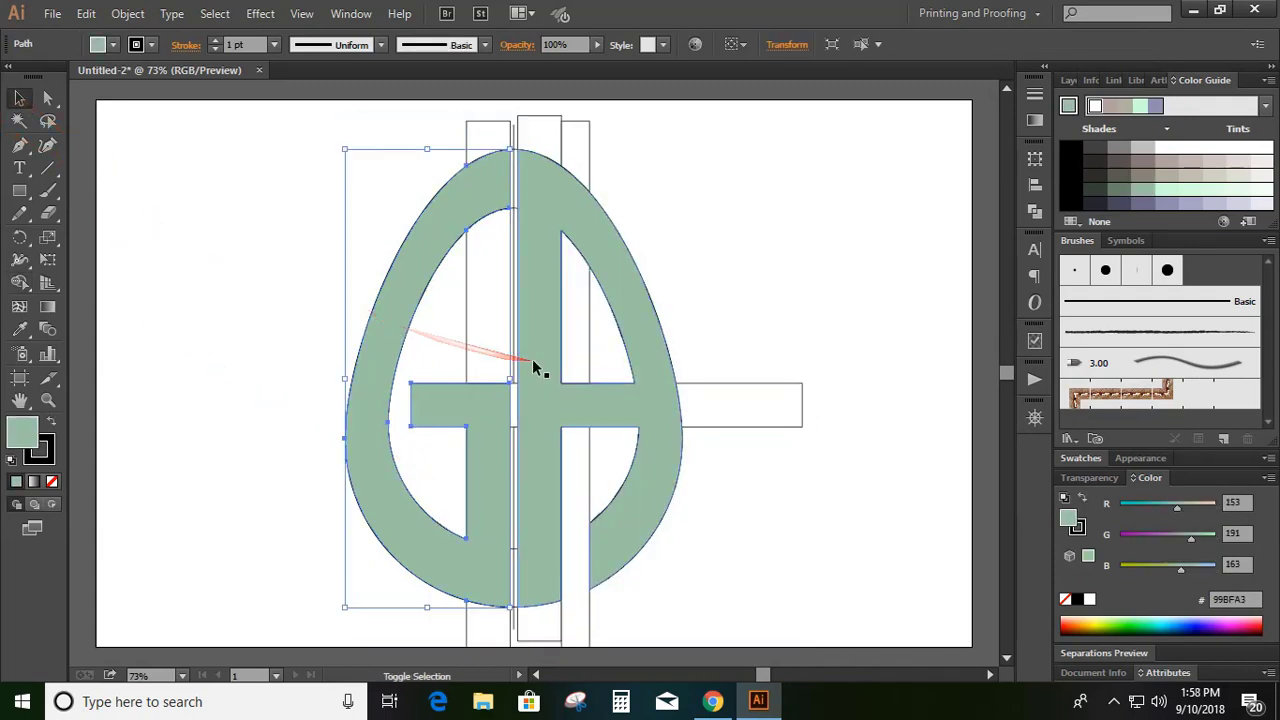
{"action": "left_click_drag", "start_coordinate": [533, 359], "coordinate": [172, 366]}
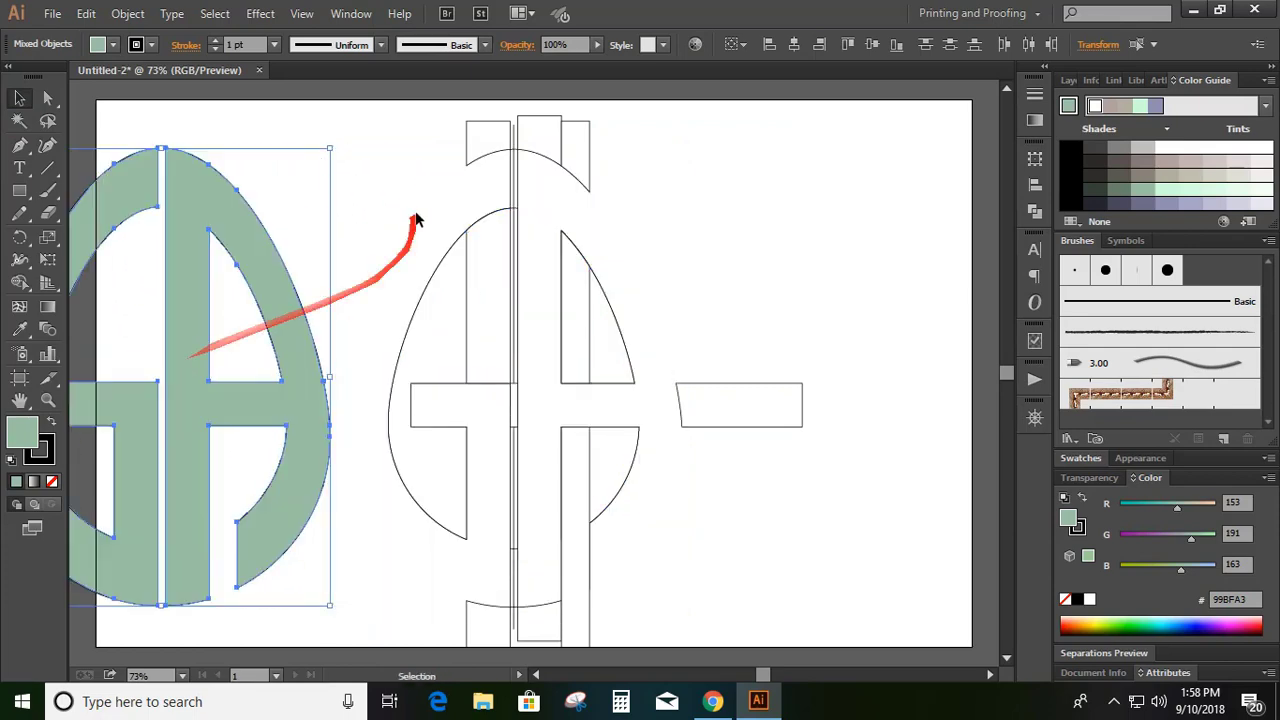
- Delete all leftover construction pieces and move the G and A shapes back to the middle of the artboard
{"action": "left_click", "coordinate": [340, 102]}
{"action": "left_click_drag", "start_coordinate": [340, 102], "coordinate": [928, 640]}
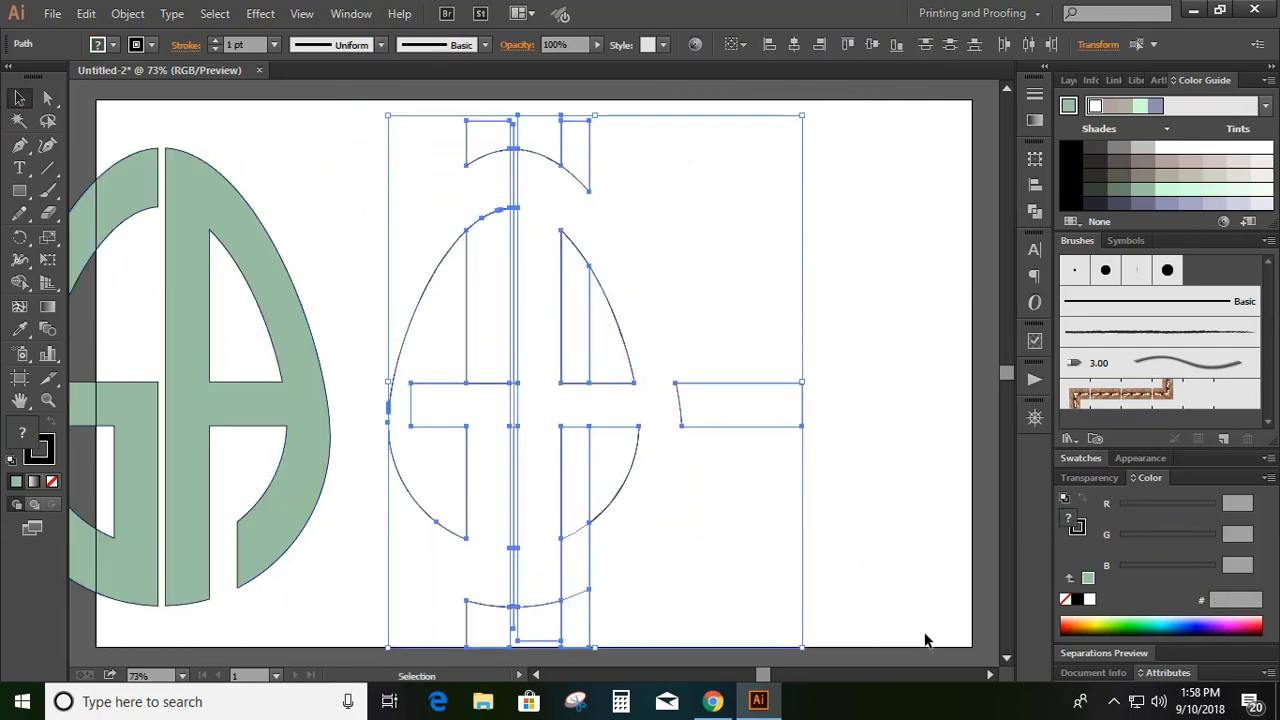
{"action": "key", "text": "Delete"}
{"action": "left_click_drag", "start_coordinate": [133, 418], "coordinate": [488, 420]}
{"action": "left_click", "coordinate": [740, 300]}
- Shift the upper-left corner point of the G's crossbar horizontally to the right to give its end an angled cut
{"action": "left_click", "coordinate": [447, 382]}
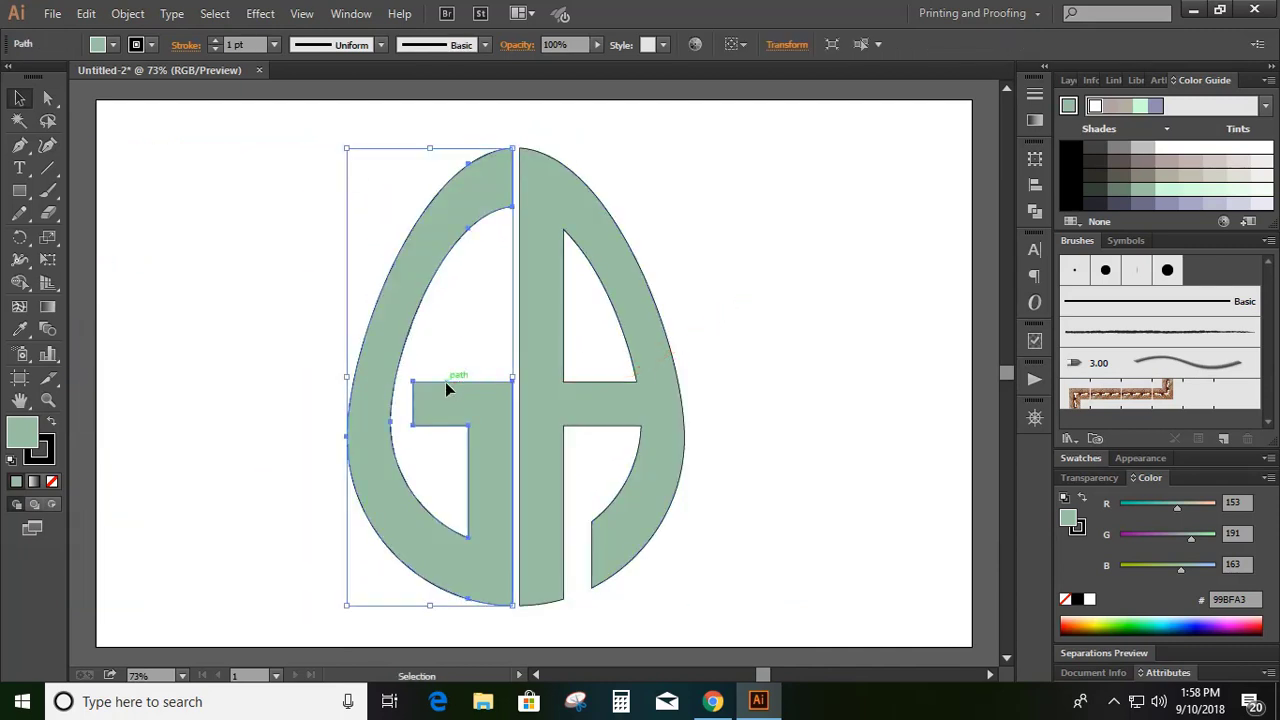
{"action": "left_click_drag", "start_coordinate": [19, 146], "coordinate": [100, 208]}
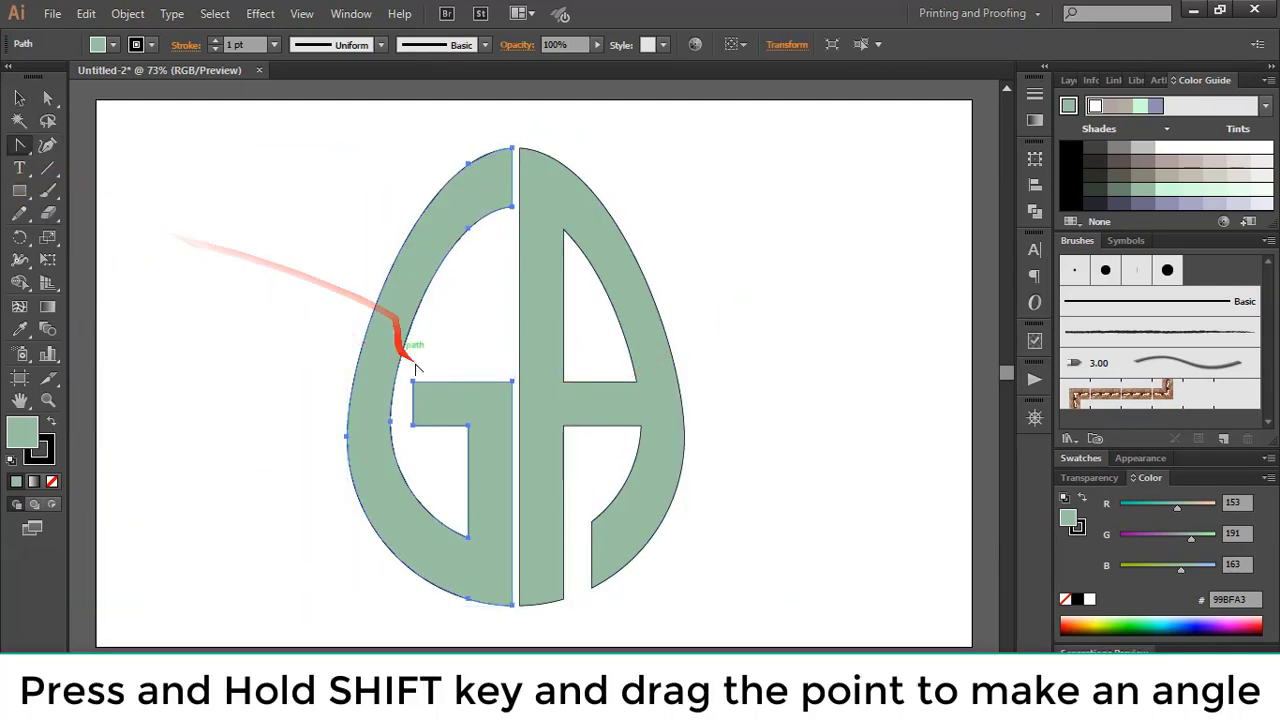
{"action": "left_click_drag", "start_coordinate": [441, 381], "coordinate": [447, 382]}
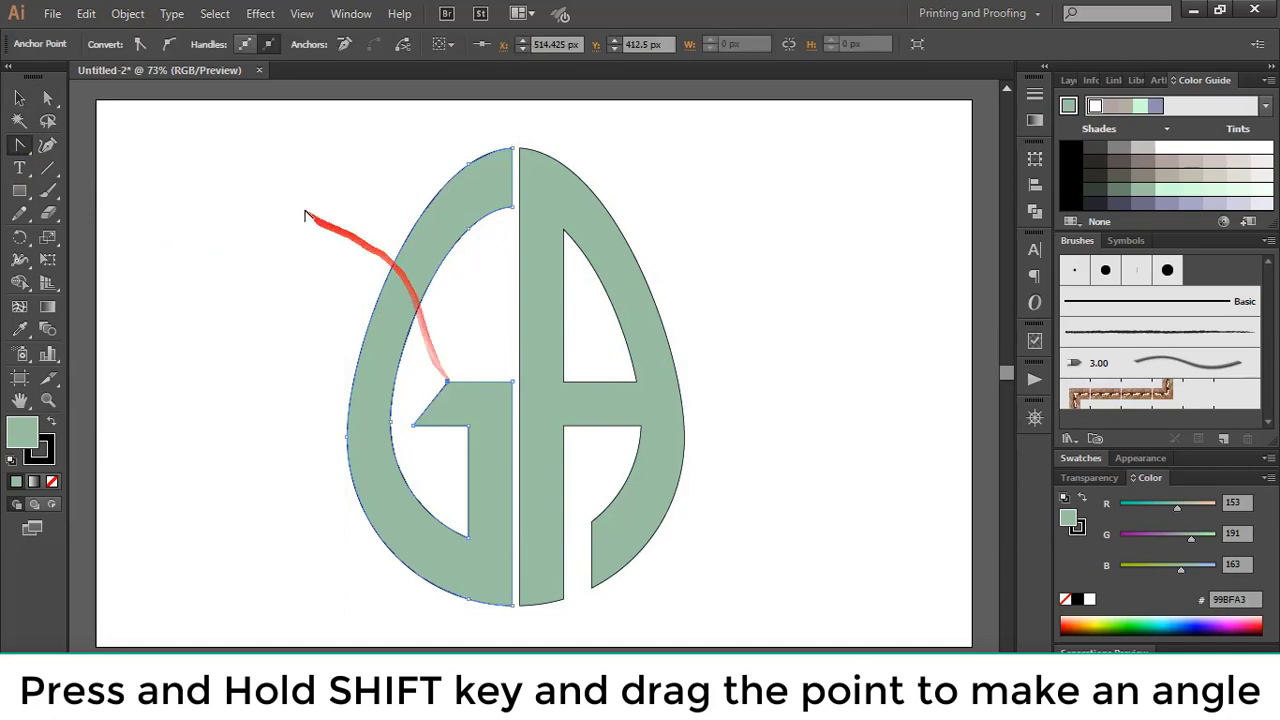
- Draw a curved path with the Pen tool just inside the G's inner edge, from its upper end down to the lower inner corner
{"action": "left_click", "coordinate": [19, 97]}
{"action": "left_click", "coordinate": [256, 314]}
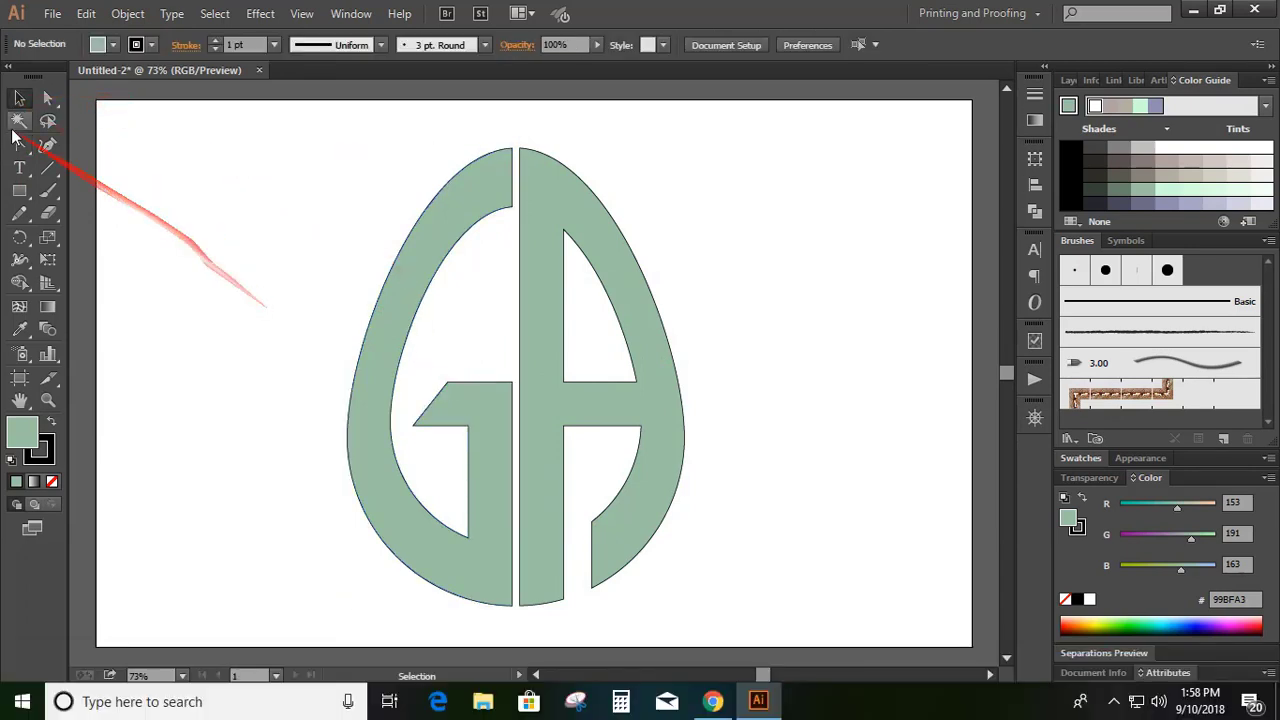
{"action": "left_click_drag", "start_coordinate": [22, 148], "coordinate": [90, 147]}
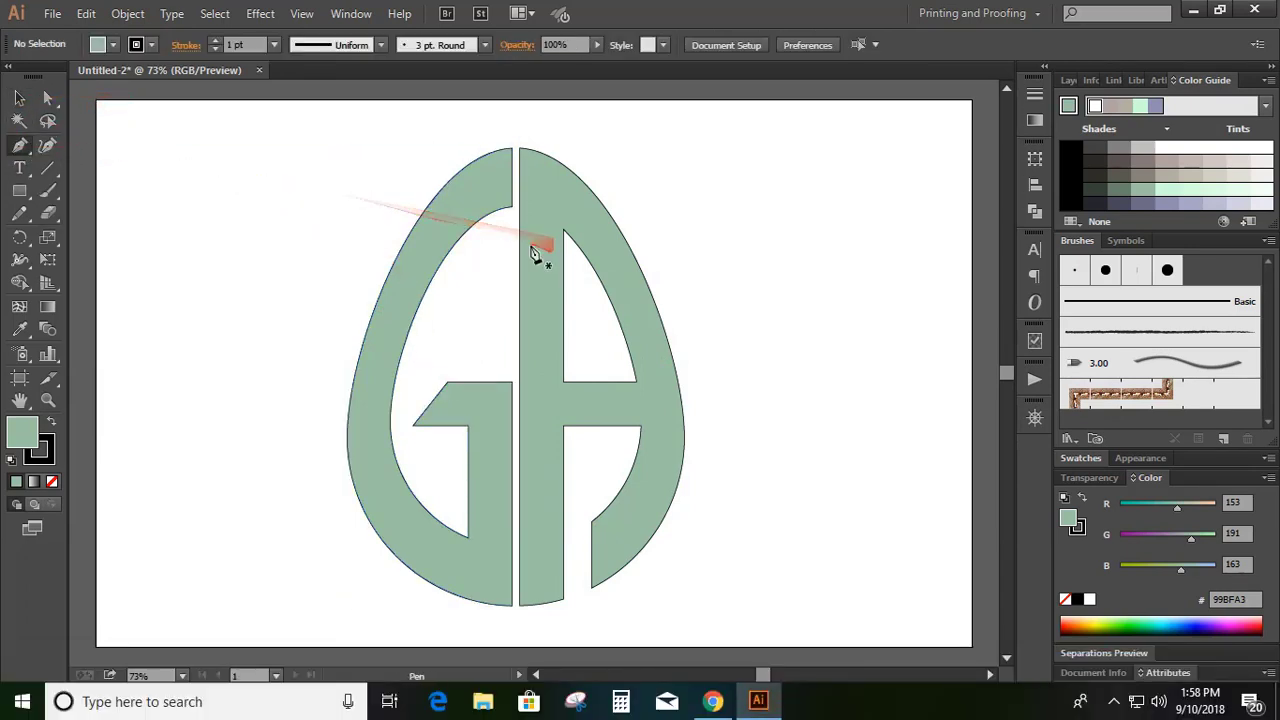
{"action": "left_click", "coordinate": [512, 212]}
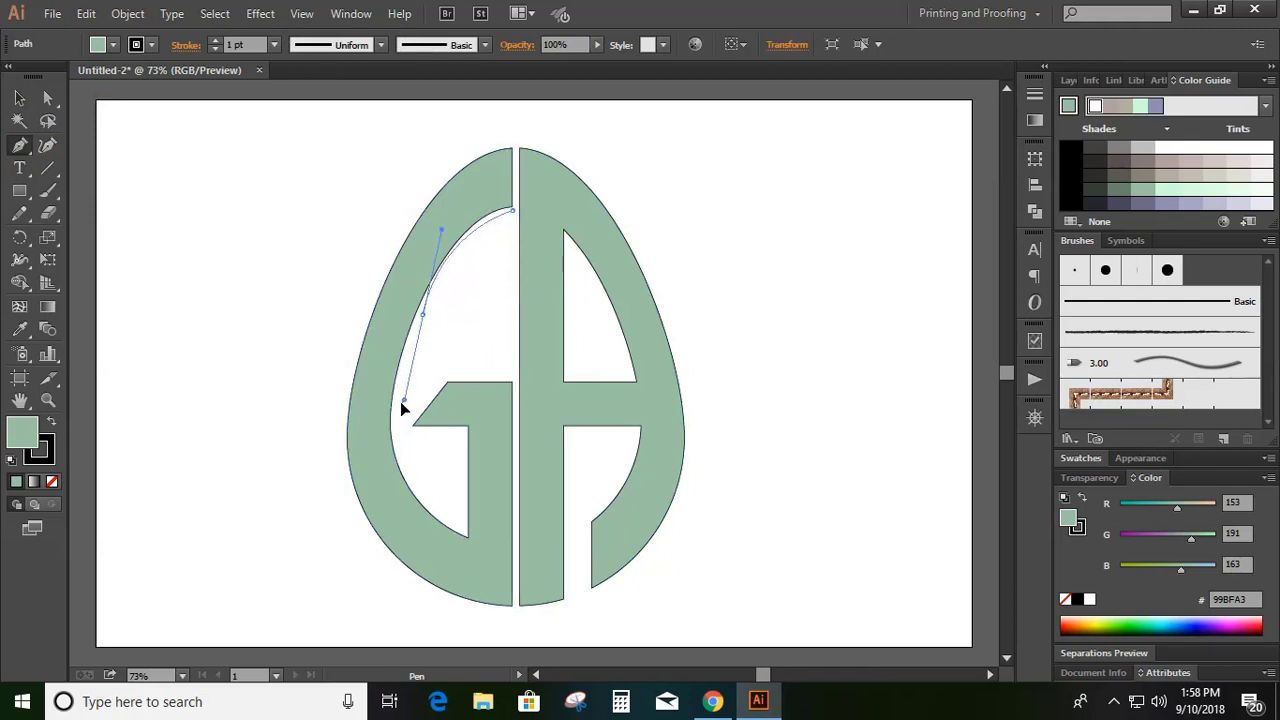
{"action": "mouse_move", "coordinate": [402, 405]}
{"action": "left_mouse_down"}
{"action": "mouse_move", "coordinate": [391, 420]}
{"action": "mouse_move", "coordinate": [386, 410]}
{"action": "left_mouse_up"}
{"action": "left_click_drag", "start_coordinate": [422, 314], "coordinate": [405, 470]}
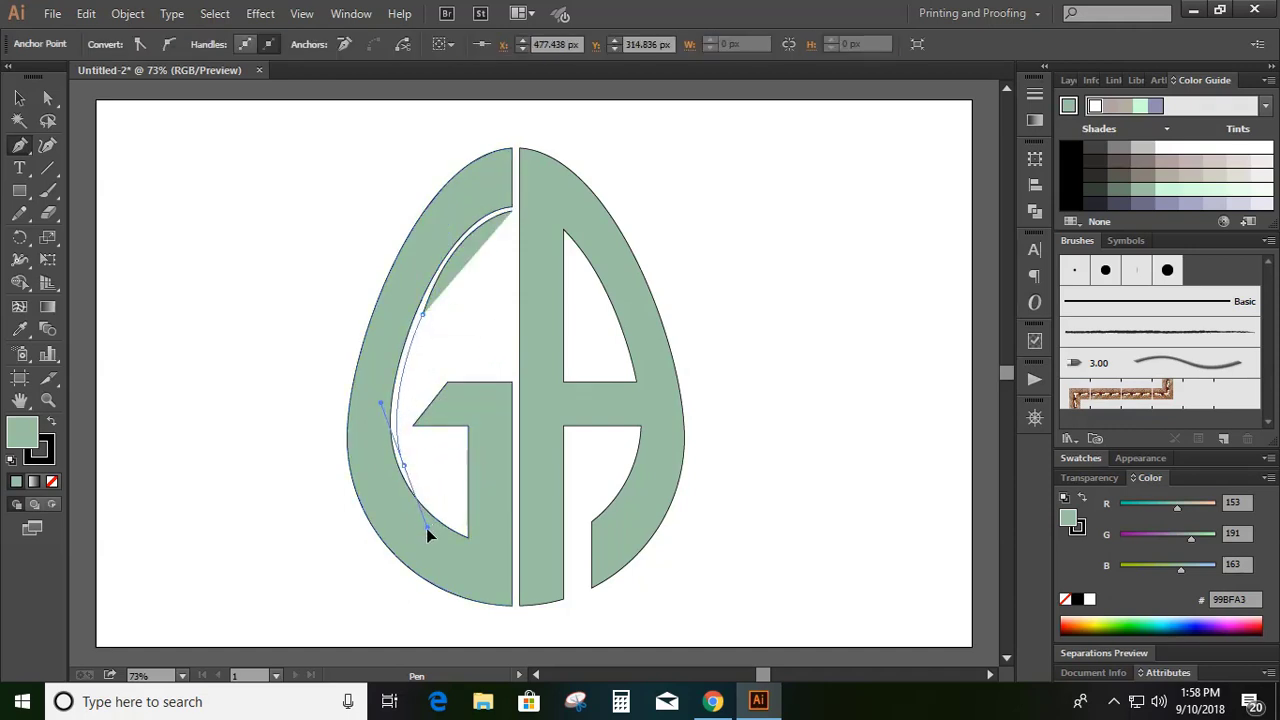
{"action": "left_click_drag", "start_coordinate": [427, 528], "coordinate": [497, 541]}
- Remove the fill from the curve inside the G and smooth it along its whole length with the Smooth tool
{"action": "left_click", "coordinate": [52, 482]}
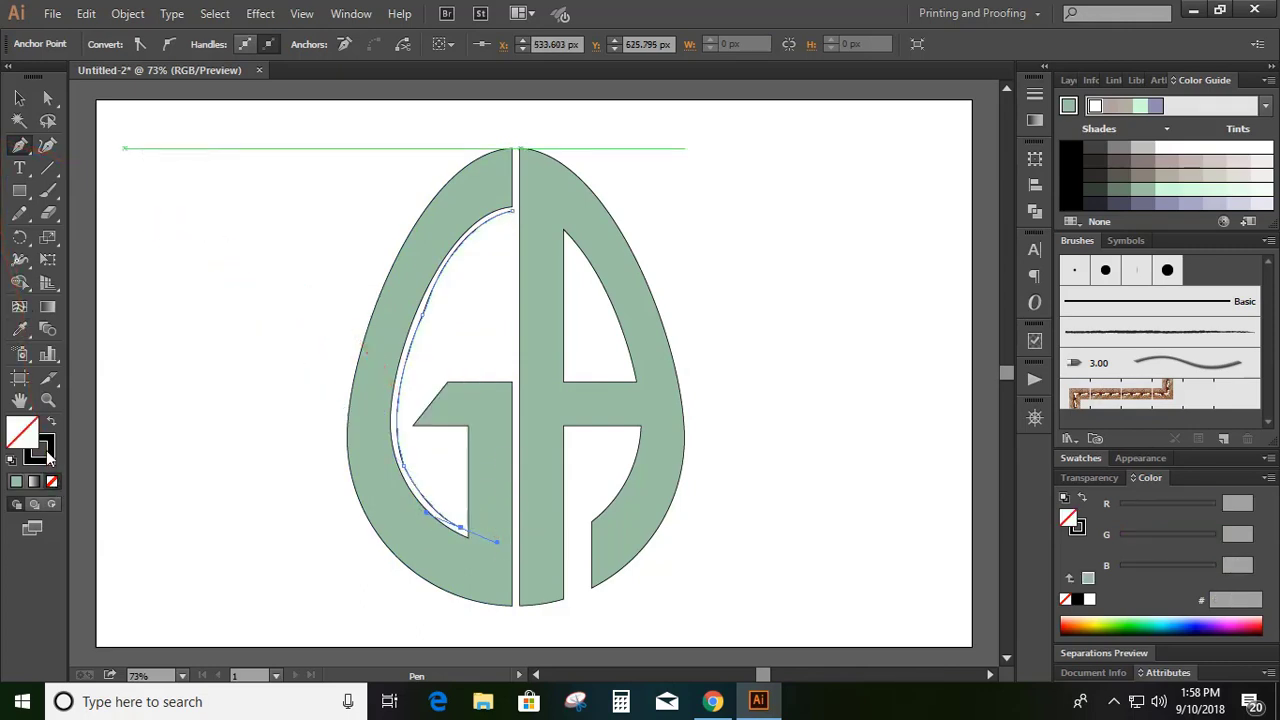
{"action": "left_click", "coordinate": [38, 452]}
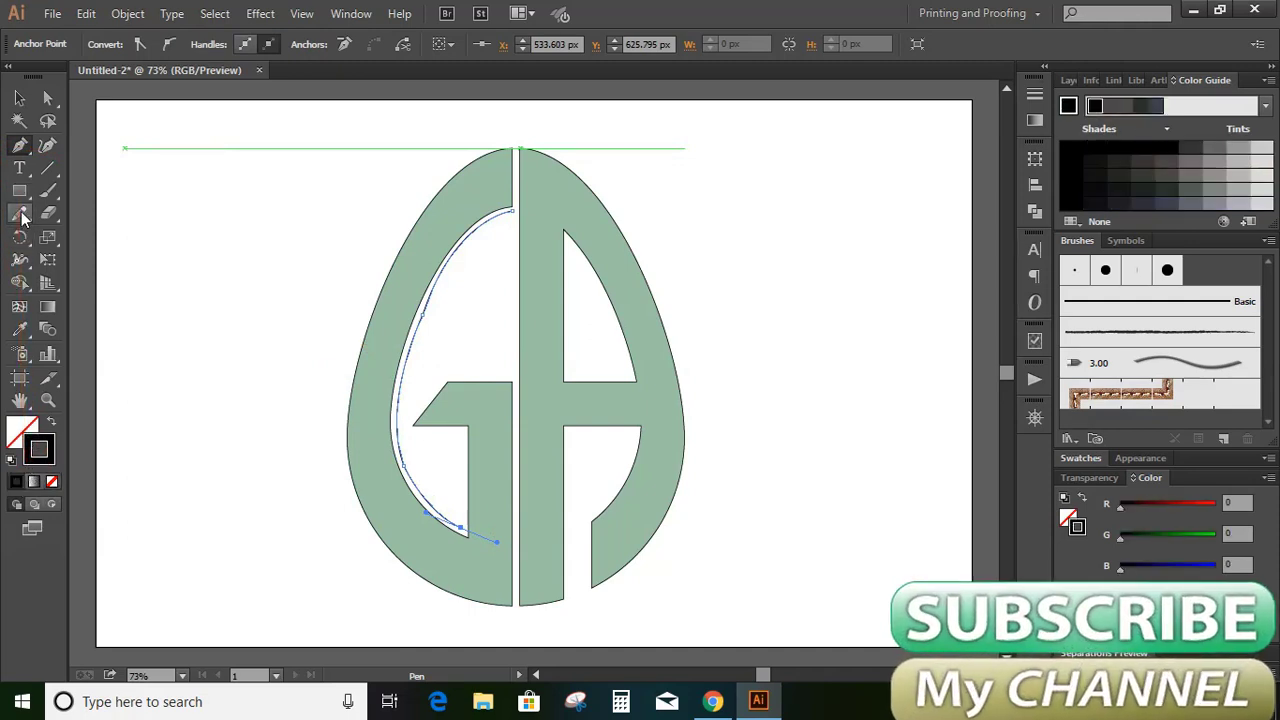
{"action": "left_click_drag", "start_coordinate": [19, 213], "coordinate": [104, 235]}
{"action": "mouse_move", "coordinate": [508, 210]}
{"action": "left_mouse_down"}
{"action": "mouse_move", "coordinate": [453, 259]}
{"action": "mouse_move", "coordinate": [403, 378]}
{"action": "mouse_move", "coordinate": [405, 465]}
{"action": "mouse_move", "coordinate": [443, 517]}
{"action": "left_mouse_up"}
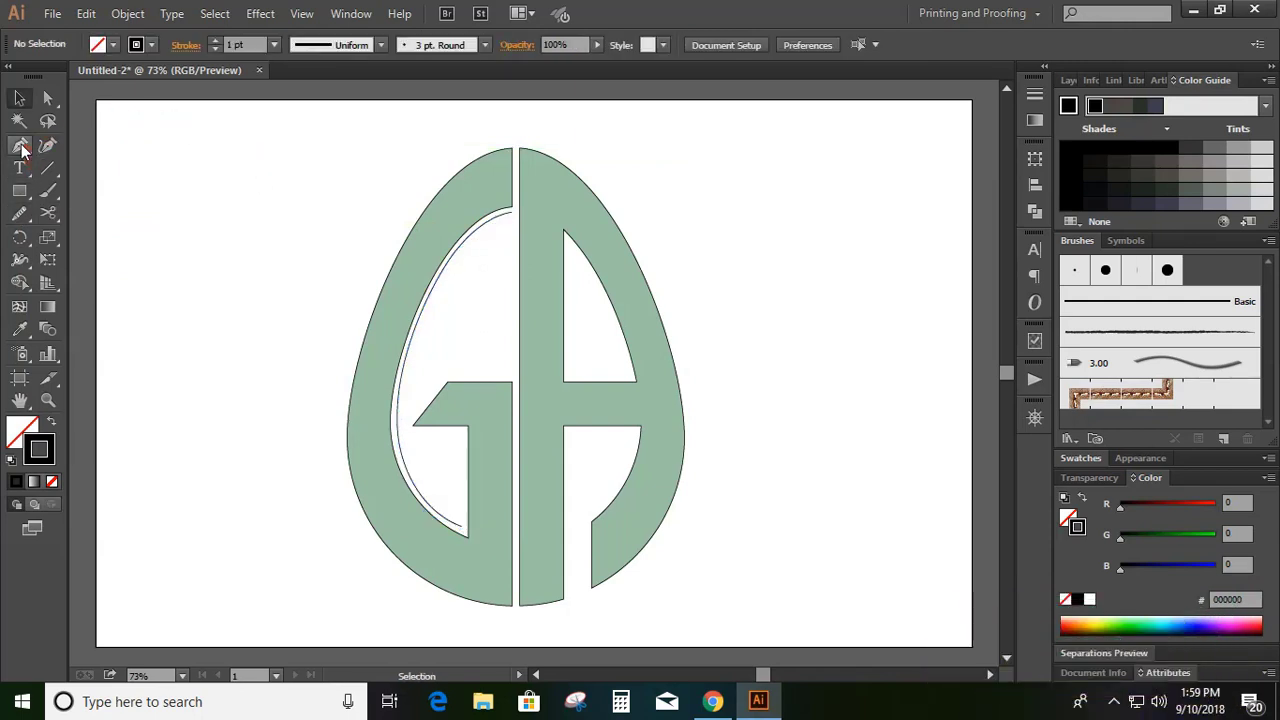
- Draw a curved accent line with the Pen tool along the slanted inner edge of the A's upper opening
{"action": "left_click", "coordinate": [20, 146]}
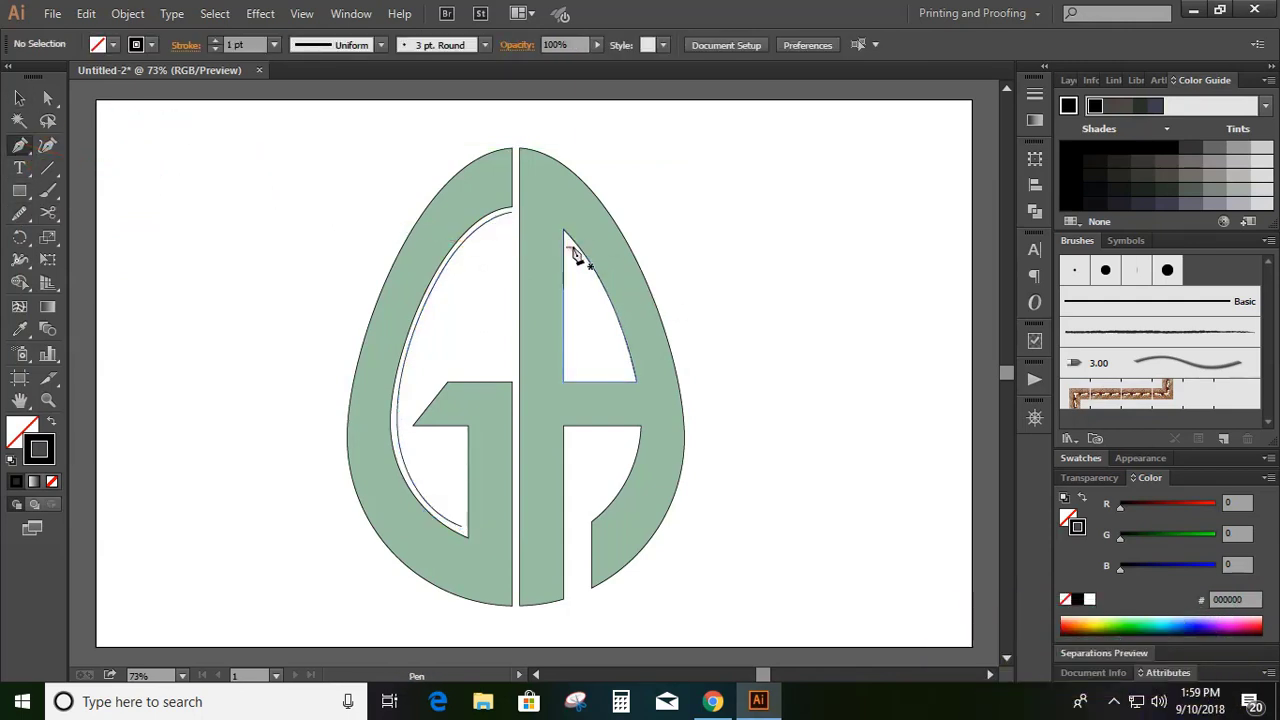
{"action": "left_click", "coordinate": [566, 242]}
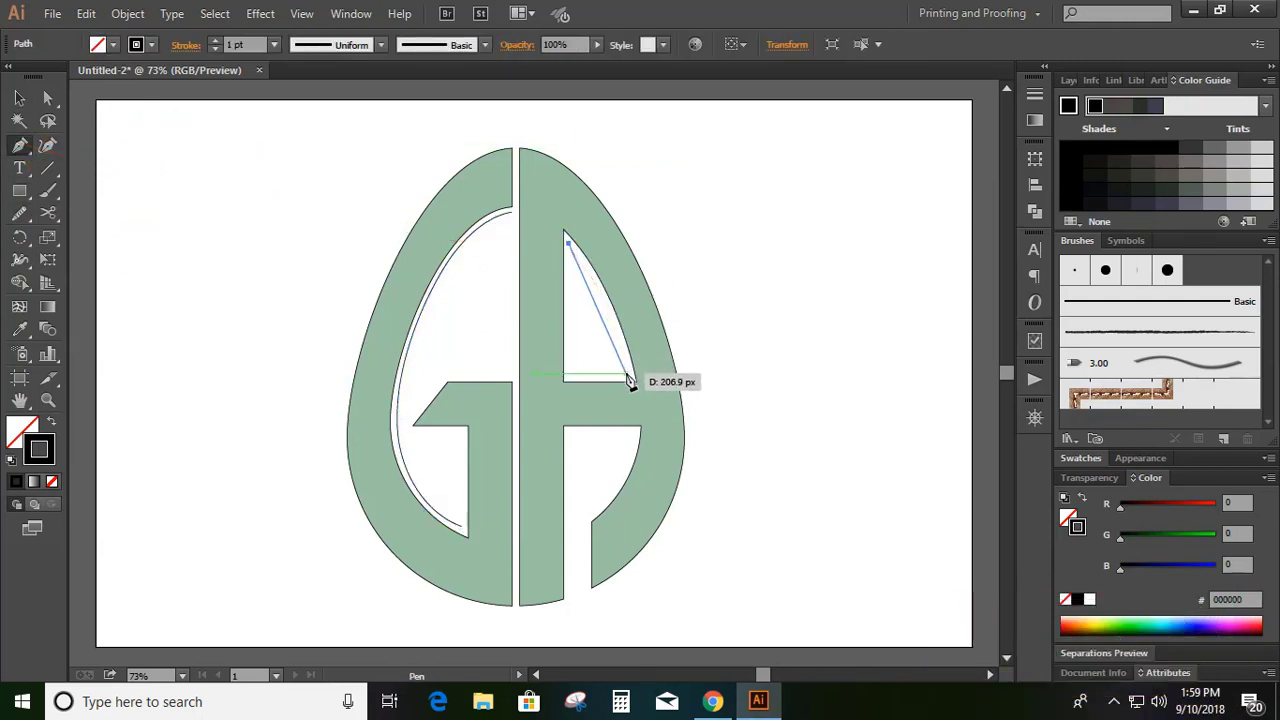
{"action": "left_click", "coordinate": [633, 438]}
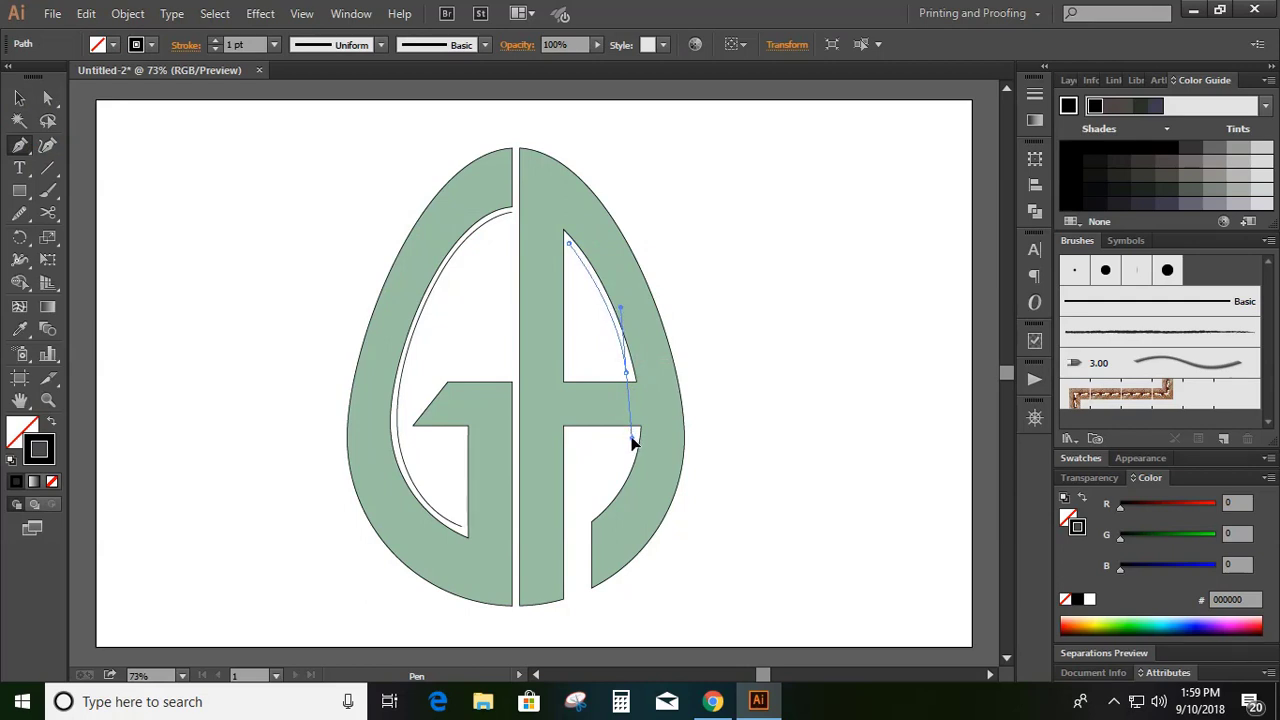
{"action": "left_click", "coordinate": [19, 98]}
{"action": "left_click", "coordinate": [285, 170]}
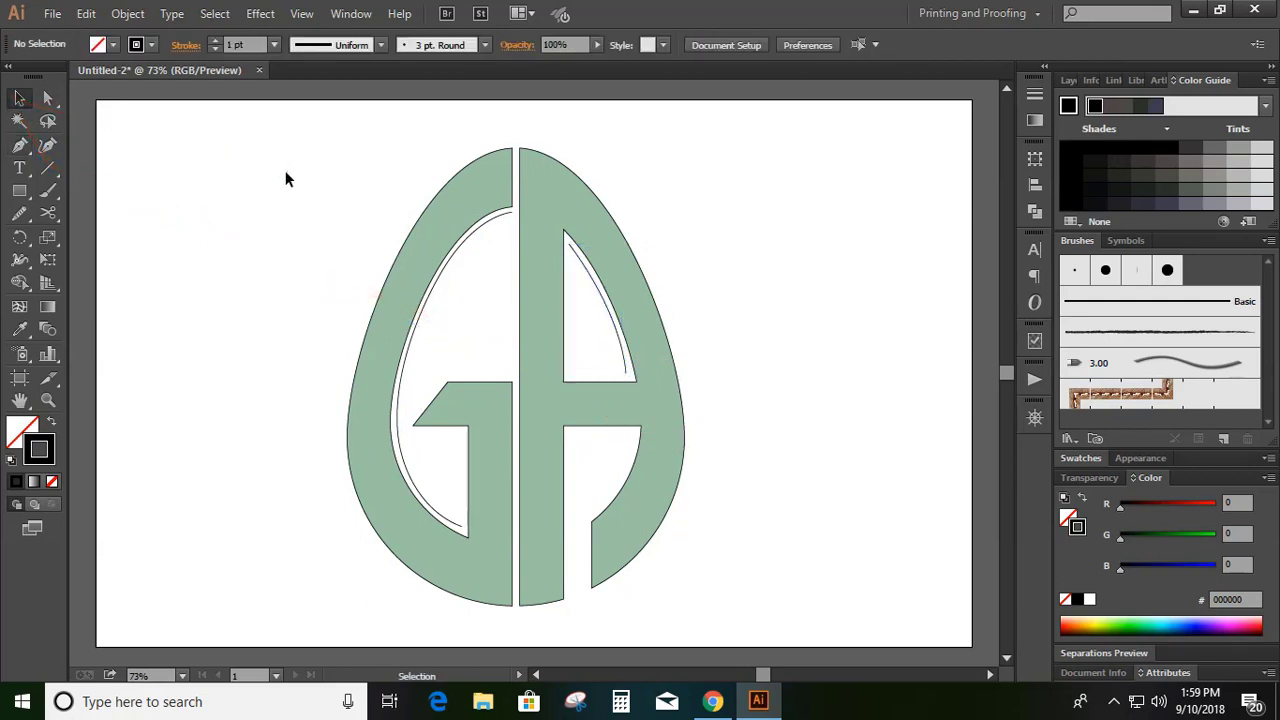
- Draw a curved accent line along the inner edge of the A's lower opening and adjust its handle to follow the edge
{"action": "scroll", "coordinate": [285, 170], "scroll_direction": "down", "scroll_amount": 1}
{"action": "left_click", "coordinate": [19, 145]}
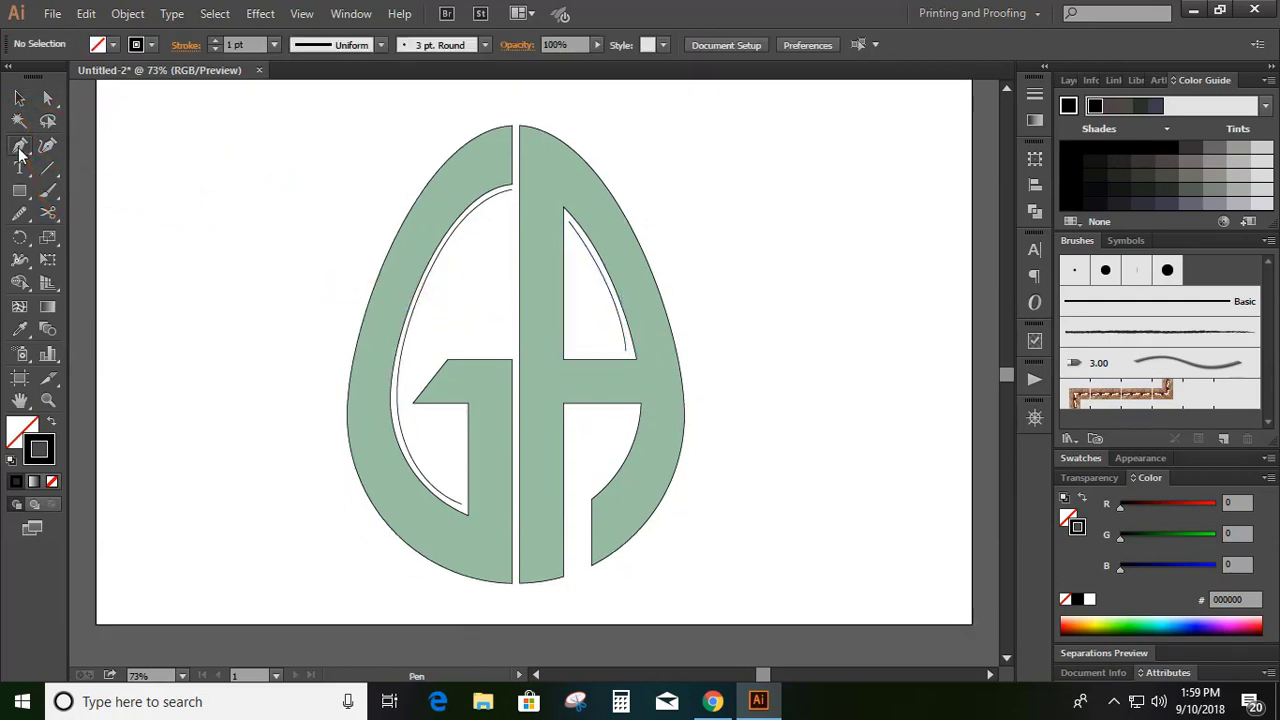
{"action": "left_click", "coordinate": [635, 408]}
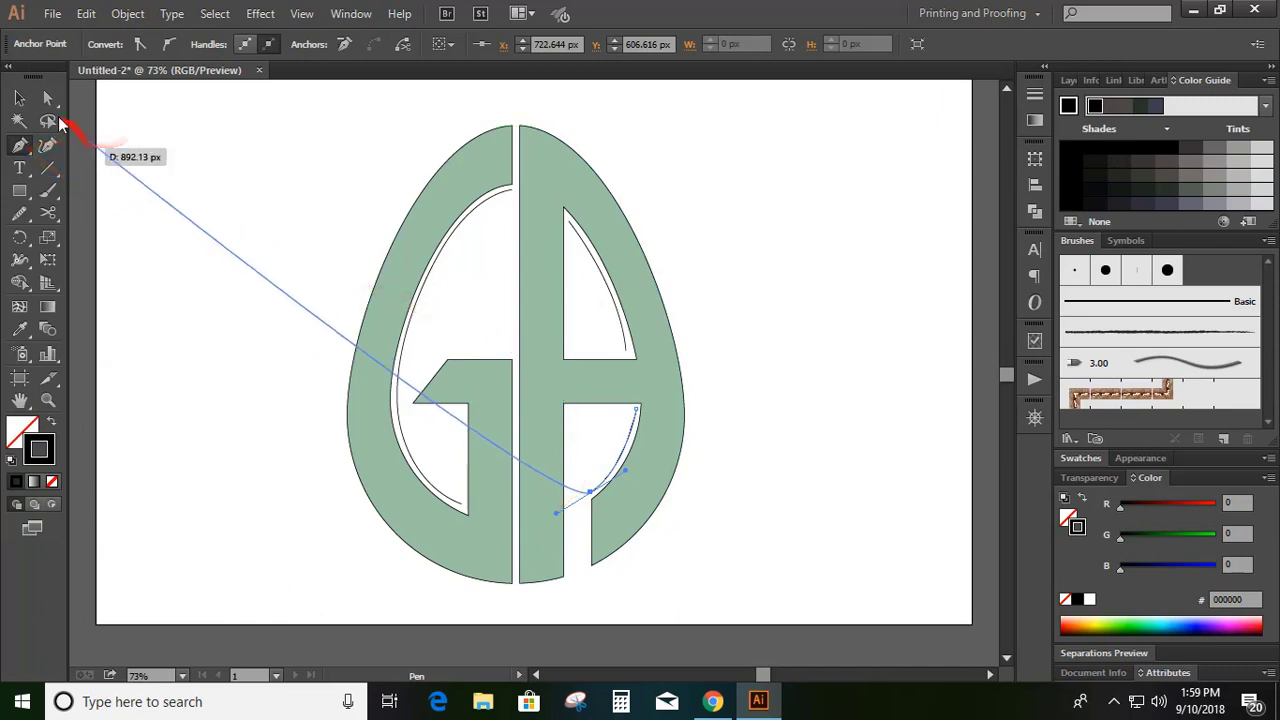
{"action": "left_click", "coordinate": [19, 98]}
{"action": "left_click", "coordinate": [47, 98]}
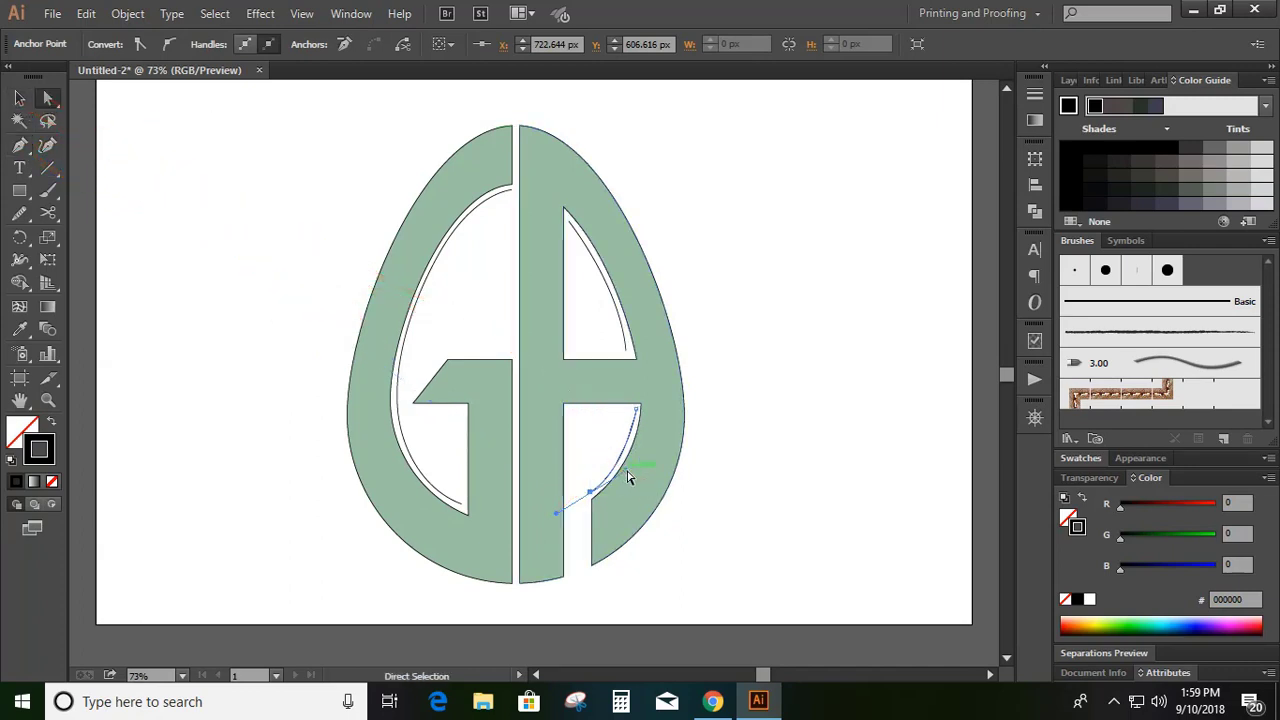
{"action": "left_click_drag", "start_coordinate": [629, 470], "coordinate": [632, 460]}
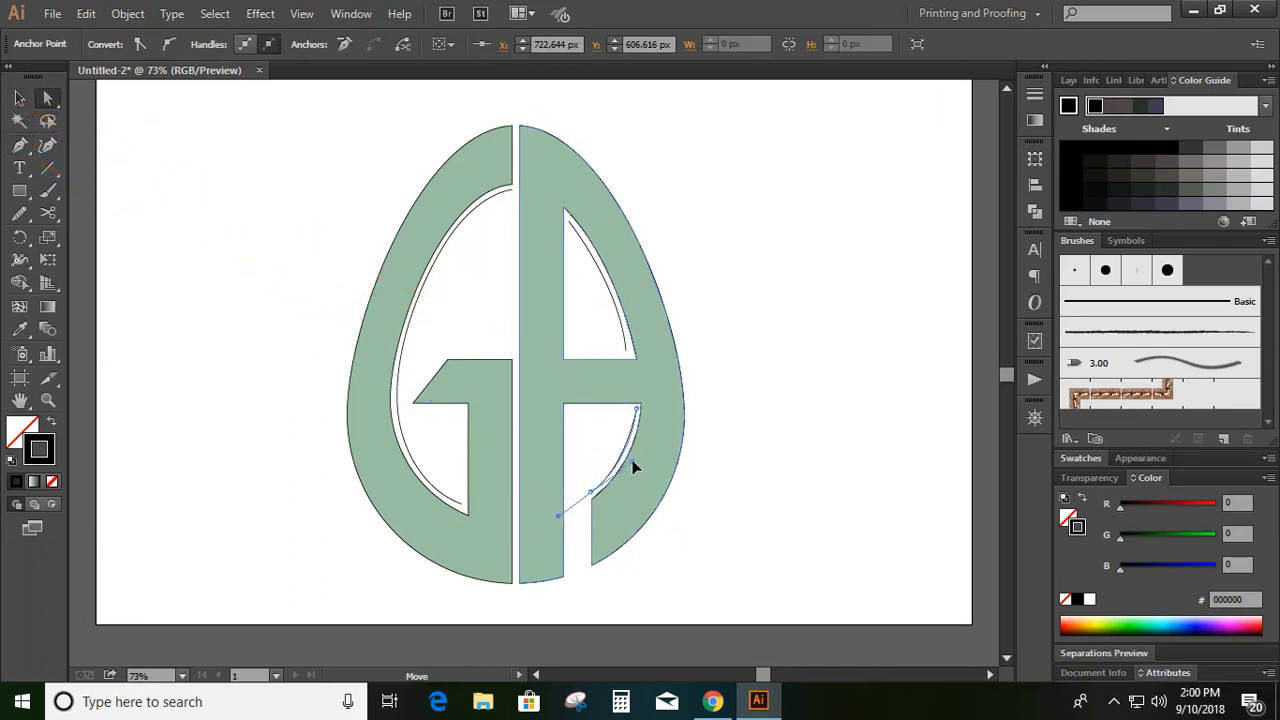
{"action": "left_click", "coordinate": [19, 98]}
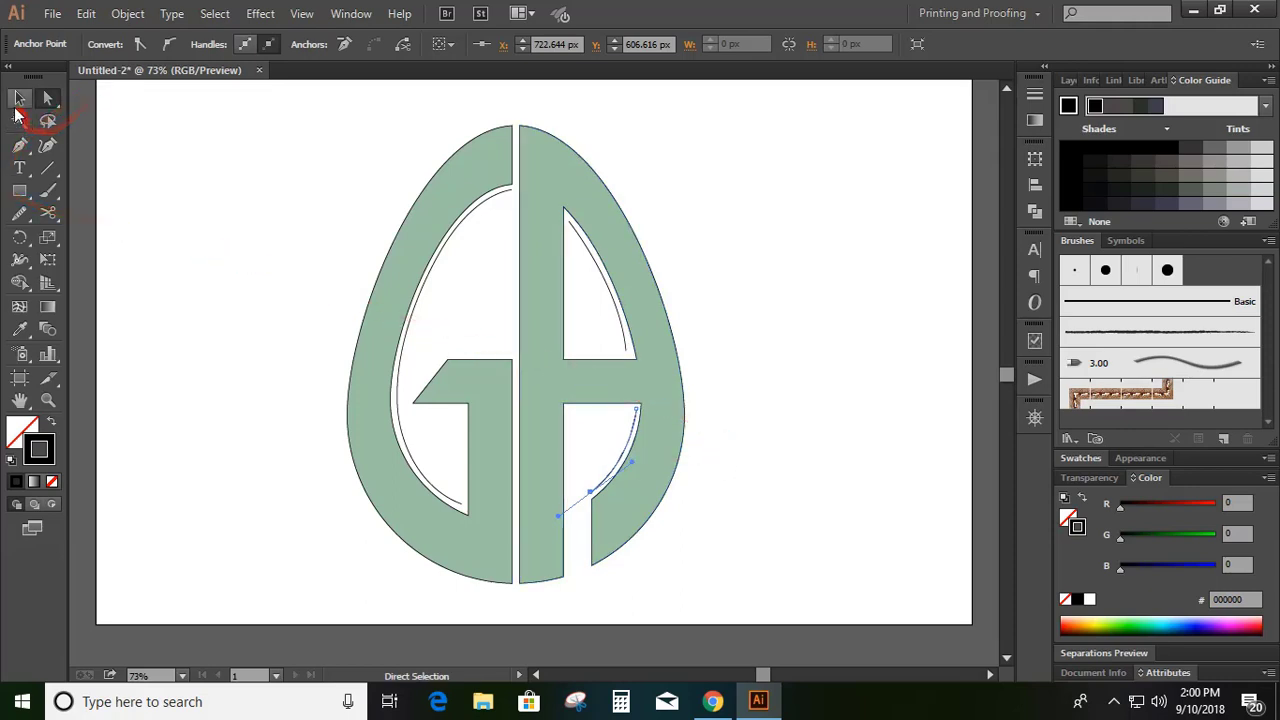
{"action": "left_click", "coordinate": [270, 246]}
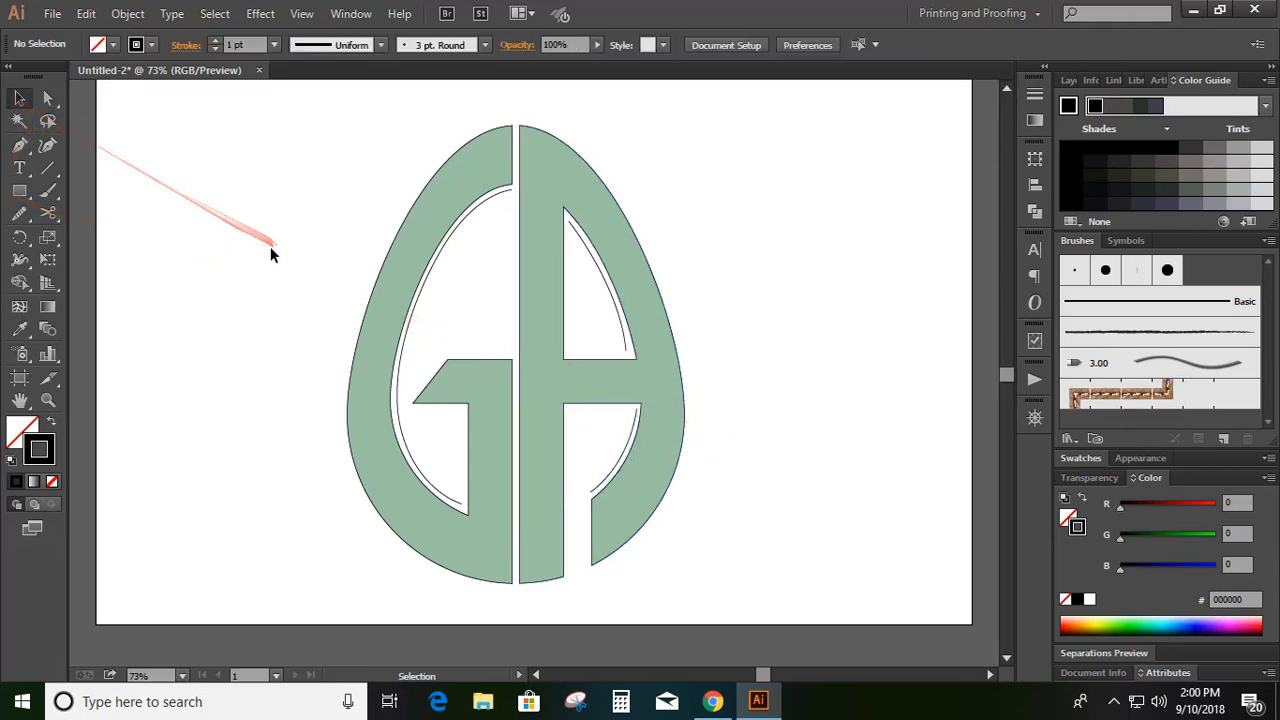
- Give all three accent curves a 5 pt stroke with the width profile that tapers at both ends
{"action": "left_click", "coordinate": [418, 309]}
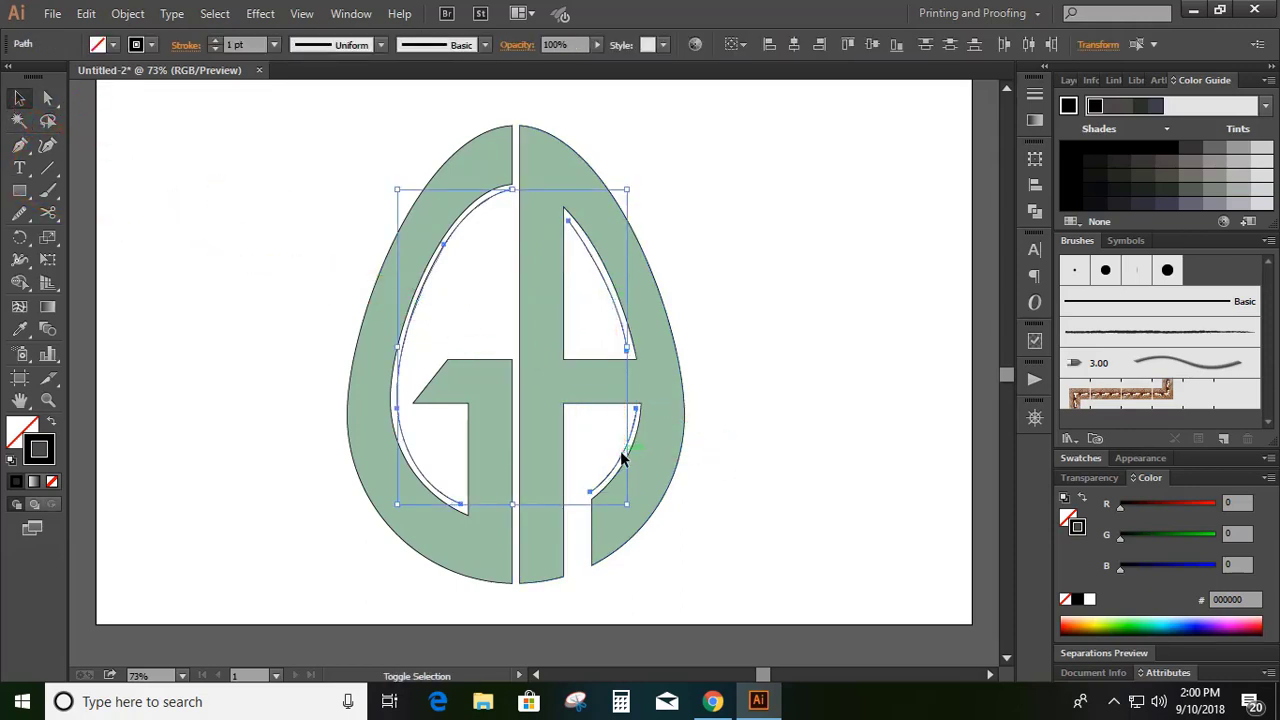
{"action": "left_click", "coordinate": [213, 40]}
{"action": "left_click", "coordinate": [213, 40]}
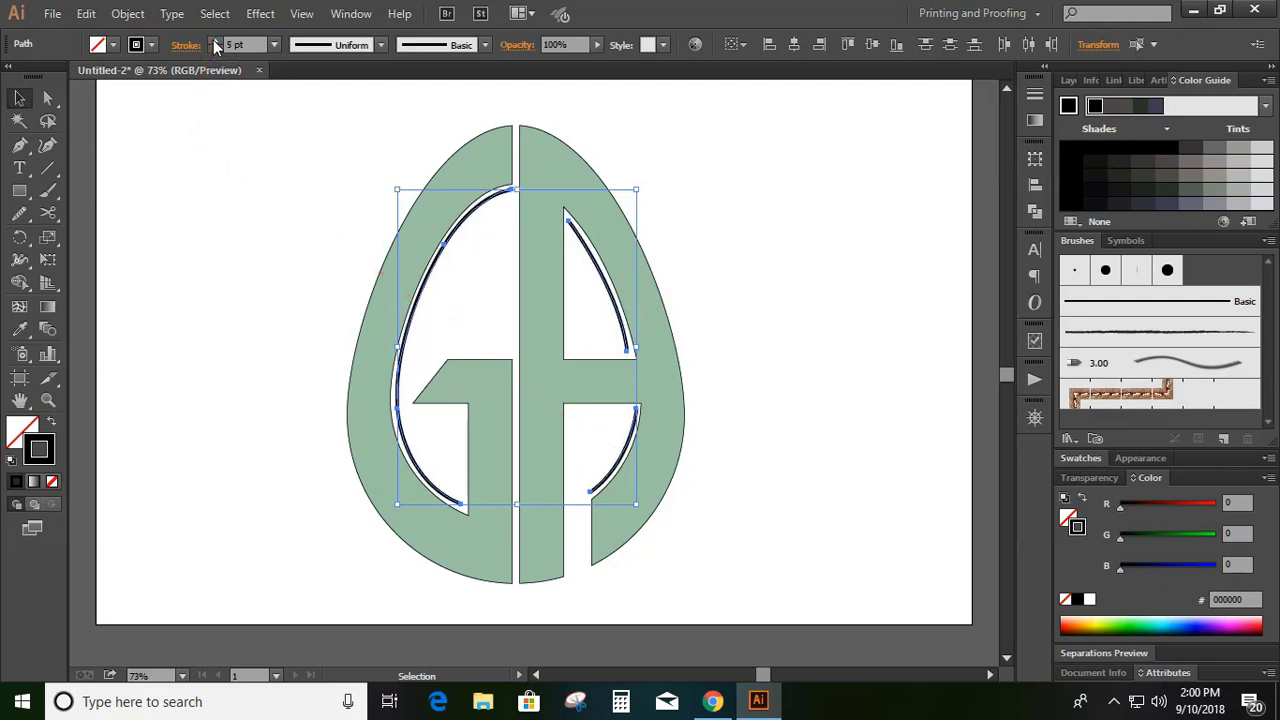
{"action": "left_click", "coordinate": [381, 45]}
{"action": "left_click", "coordinate": [344, 124]}
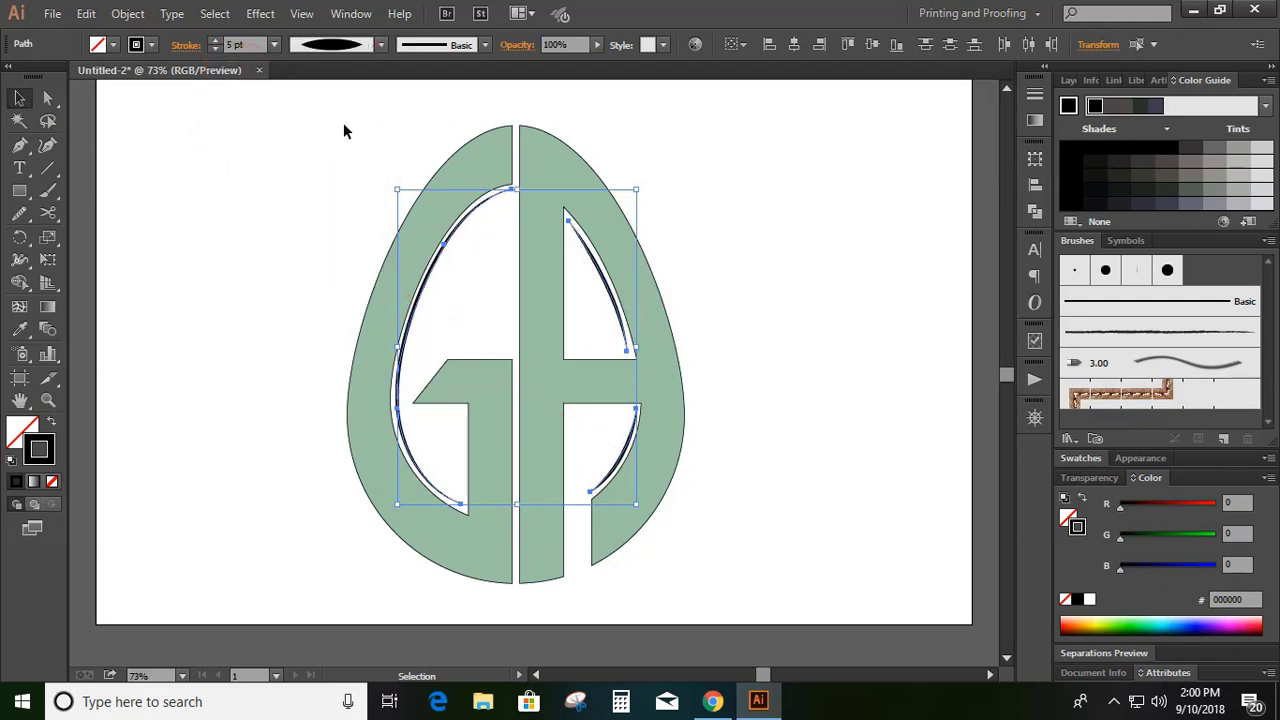
- Expand the appearance of the three tapered accent strokes into filled shapes
{"action": "left_click", "coordinate": [128, 14]}
{"action": "left_click", "coordinate": [214, 234]}
{"action": "left_click", "coordinate": [286, 291]}
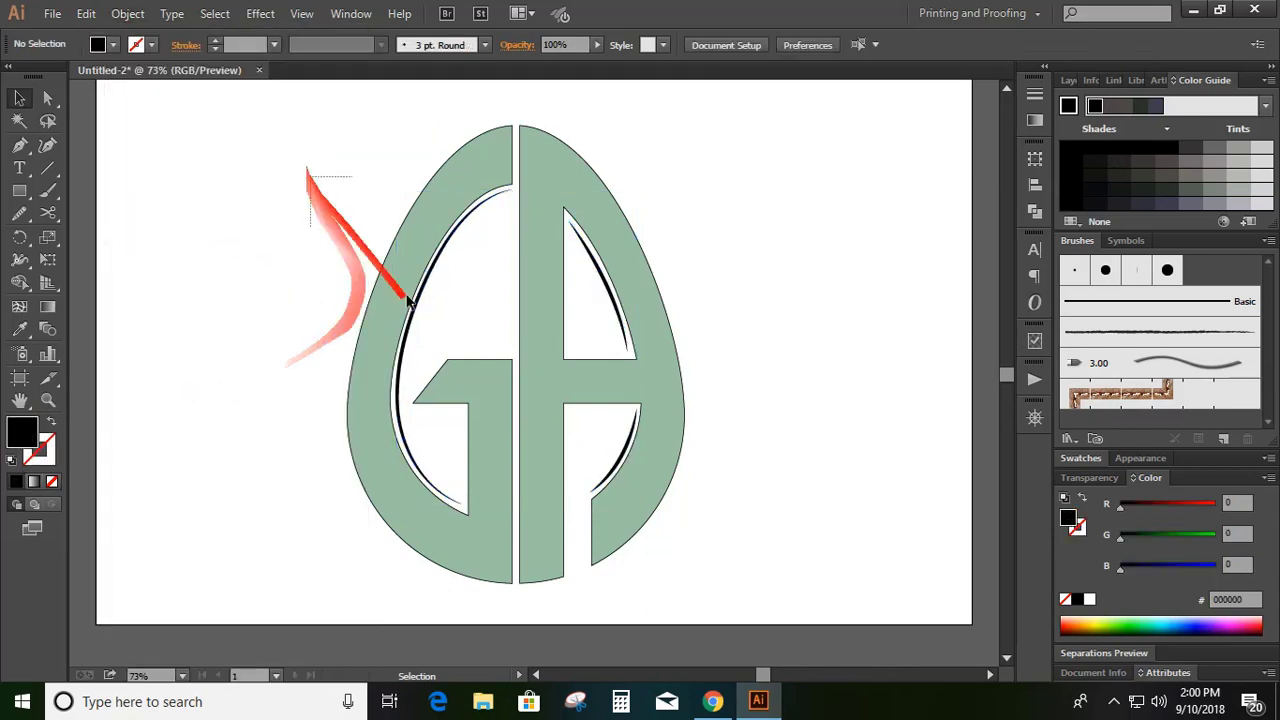
- Select both letters and all accent shapes and set their stroke to None
{"action": "left_click_drag", "start_coordinate": [407, 300], "coordinate": [672, 532]}
{"action": "left_click", "coordinate": [45, 460]}
{"action": "left_click", "coordinate": [52, 482]}
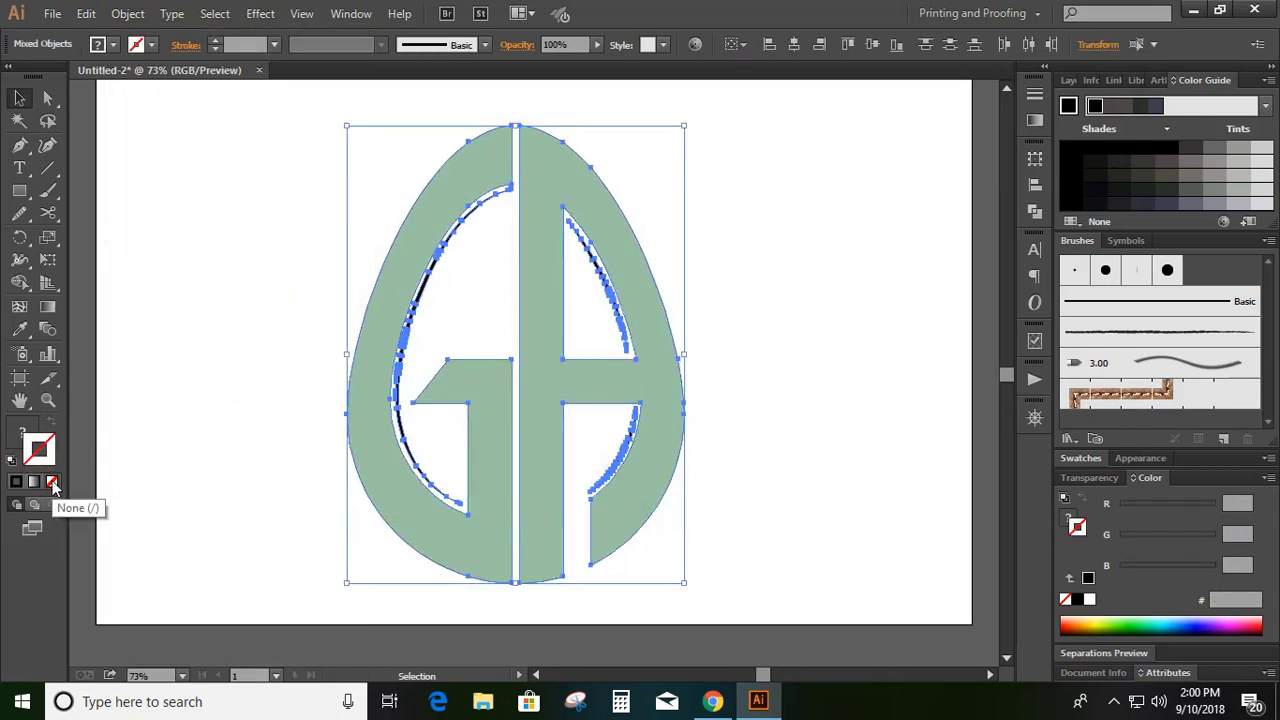
{"action": "left_click", "coordinate": [205, 337]}
- Fill the G shape with the light orange swatch
{"action": "left_click", "coordinate": [407, 527]}
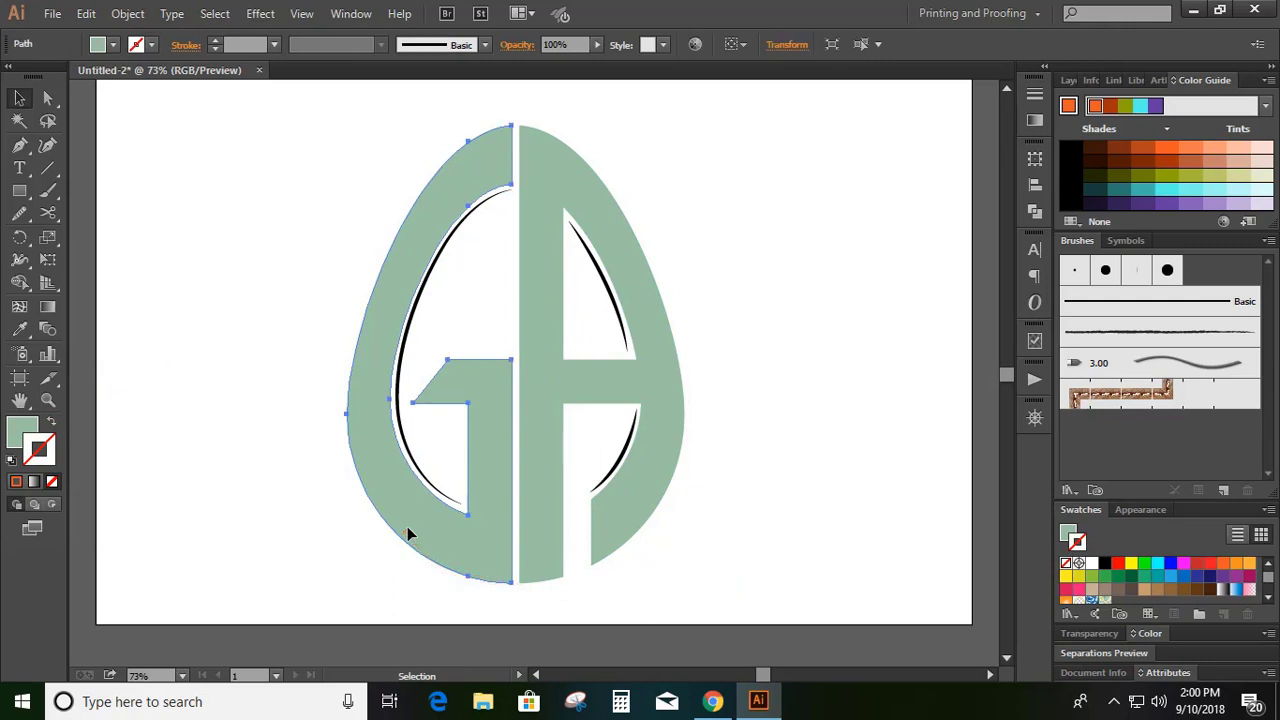
{"action": "left_click", "coordinate": [14, 436]}
{"action": "left_click", "coordinate": [1096, 460]}
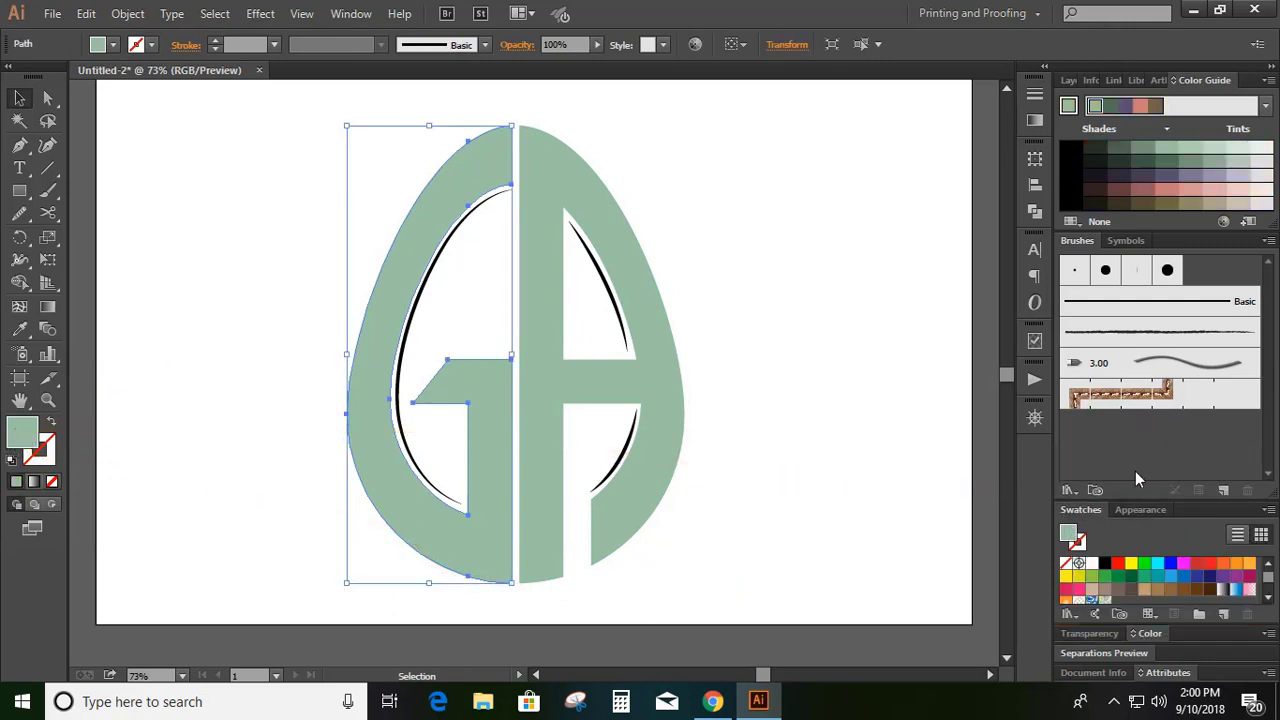
{"action": "left_click", "coordinate": [1236, 563]}
{"action": "left_click", "coordinate": [755, 402]}
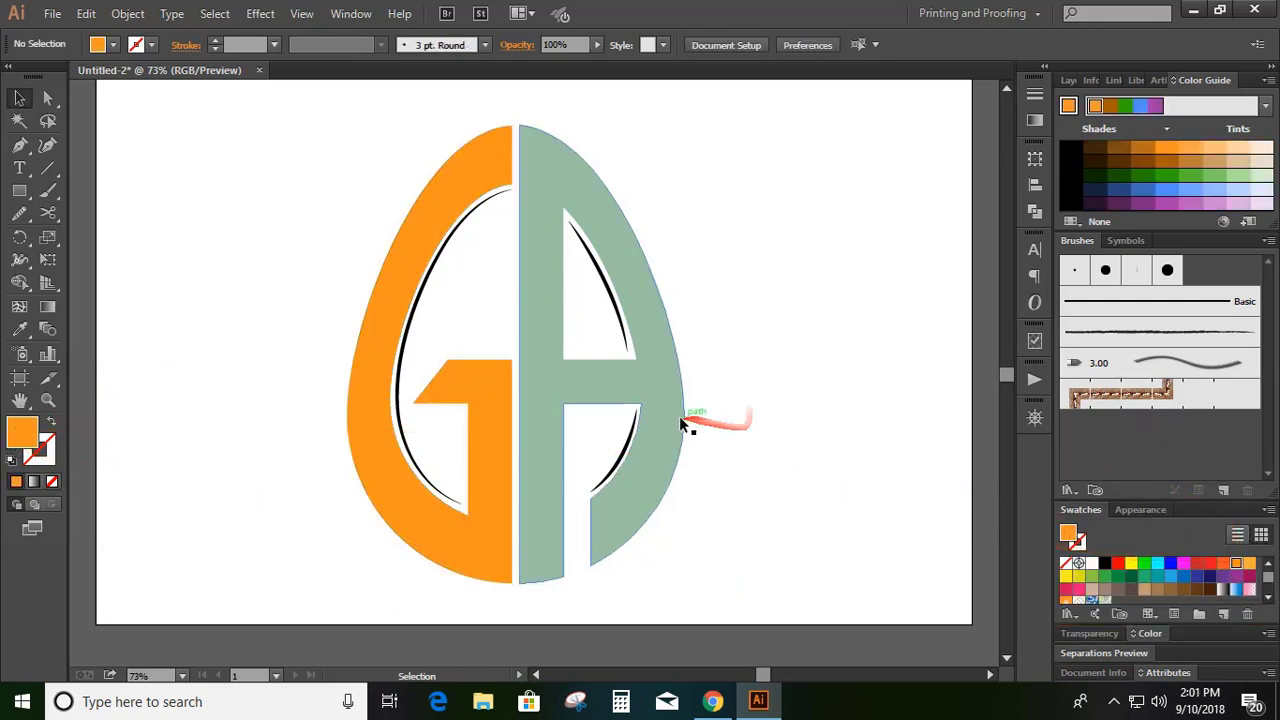
- Fill the A shape with the green swatch and darken it to a medium green shade from the Color Guide
{"action": "left_click", "coordinate": [669, 411]}
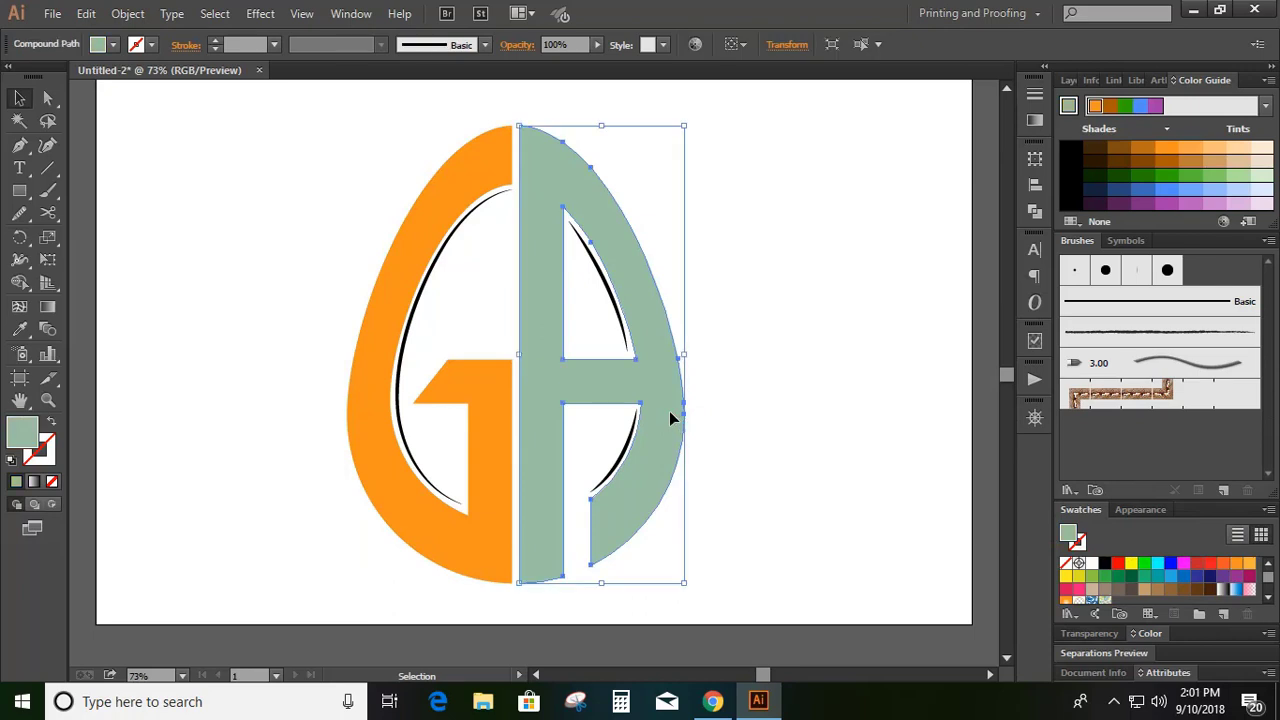
{"action": "left_click", "coordinate": [1144, 564]}
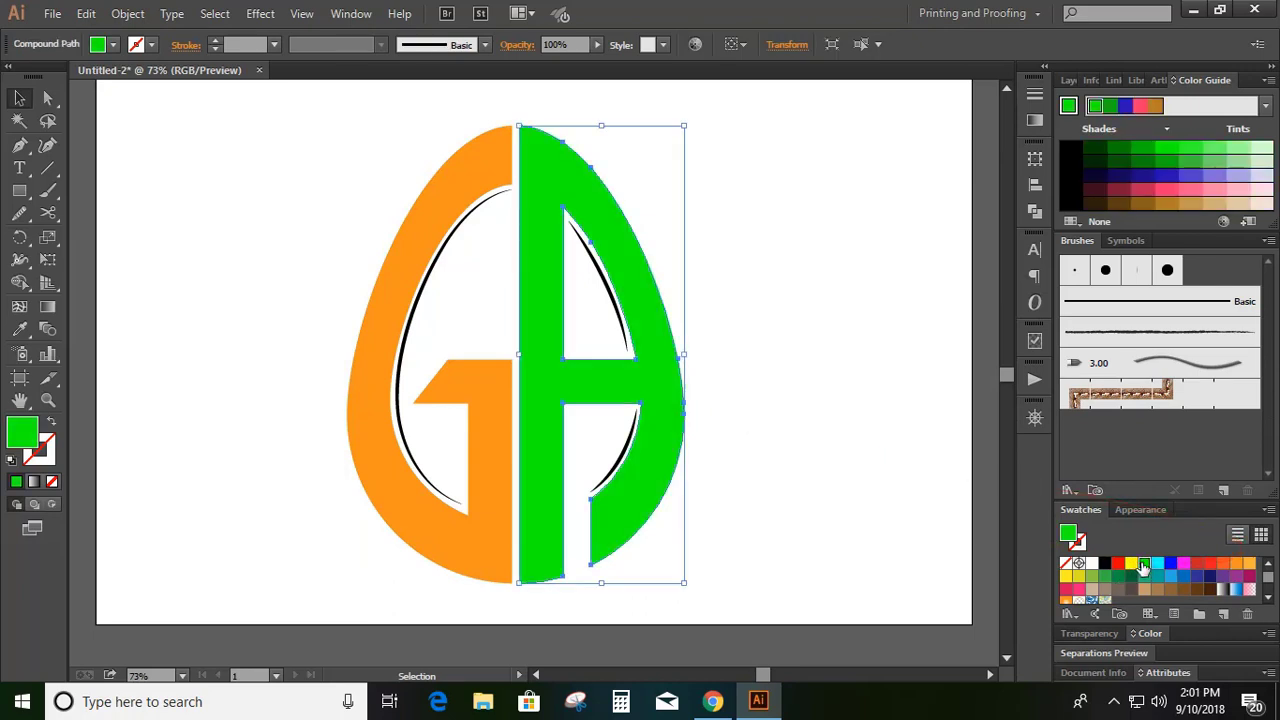
{"action": "left_click", "coordinate": [1143, 149]}
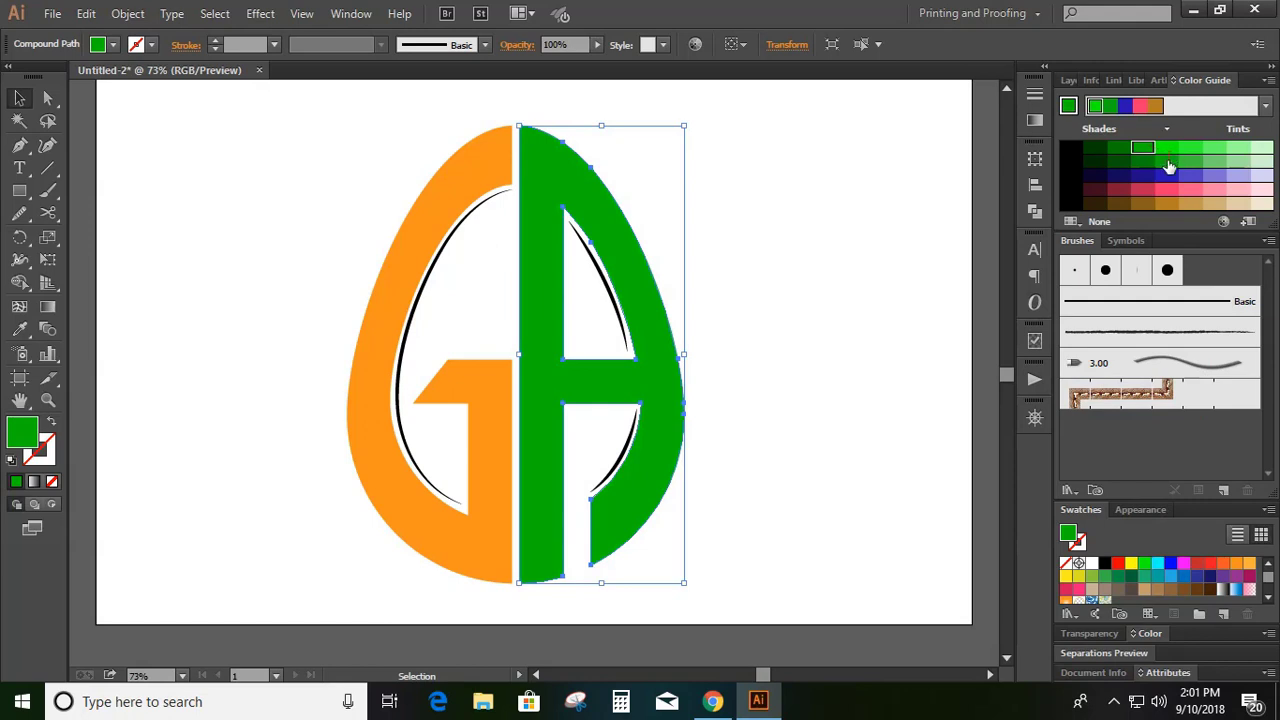
{"action": "left_click", "coordinate": [808, 254]}
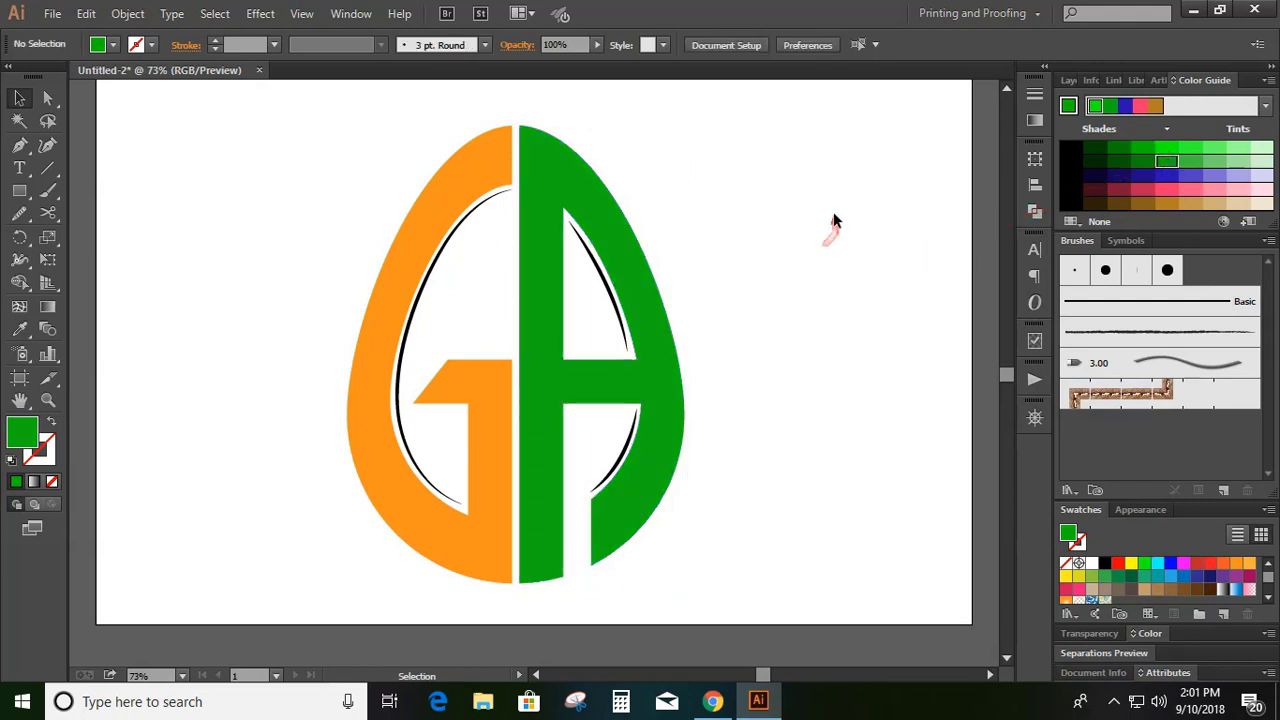
- Fill the two accent curves inside the A with the very dark green shade
{"action": "left_click", "coordinate": [615, 325]}
{"action": "left_click", "coordinate": [620, 457], "text": "shift"}
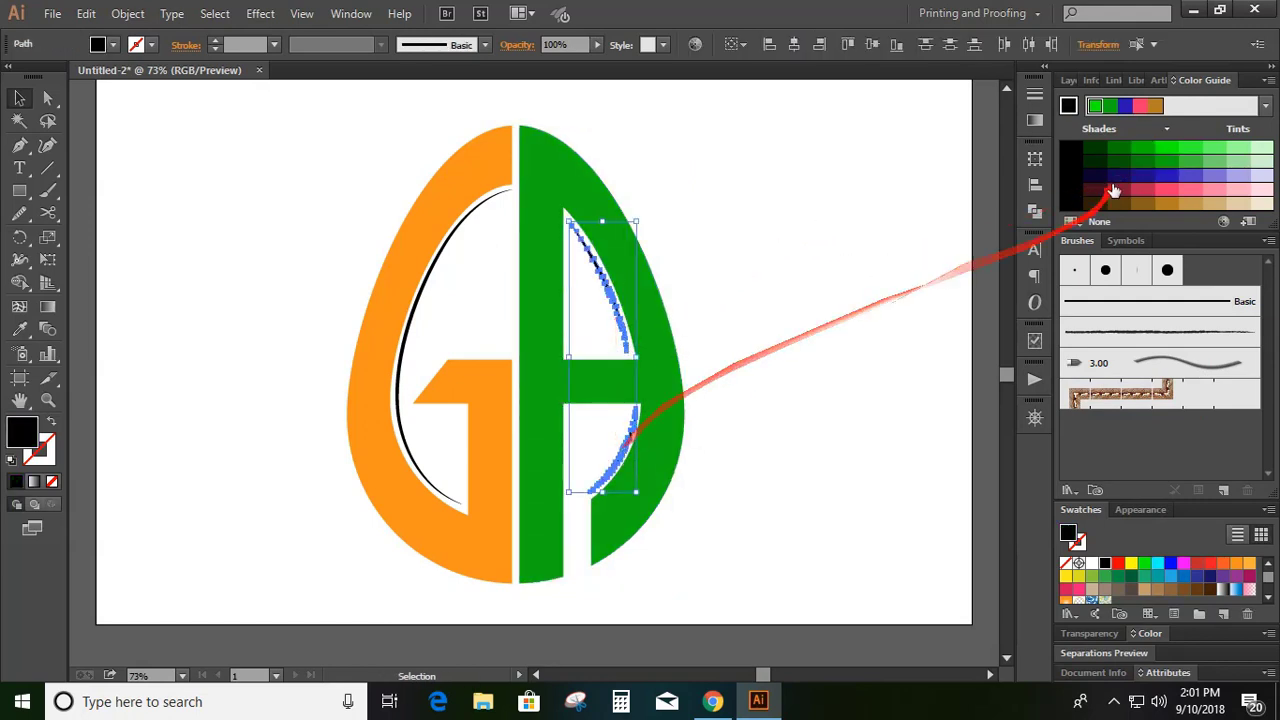
{"action": "left_click", "coordinate": [1095, 150]}
{"action": "left_click", "coordinate": [797, 256]}
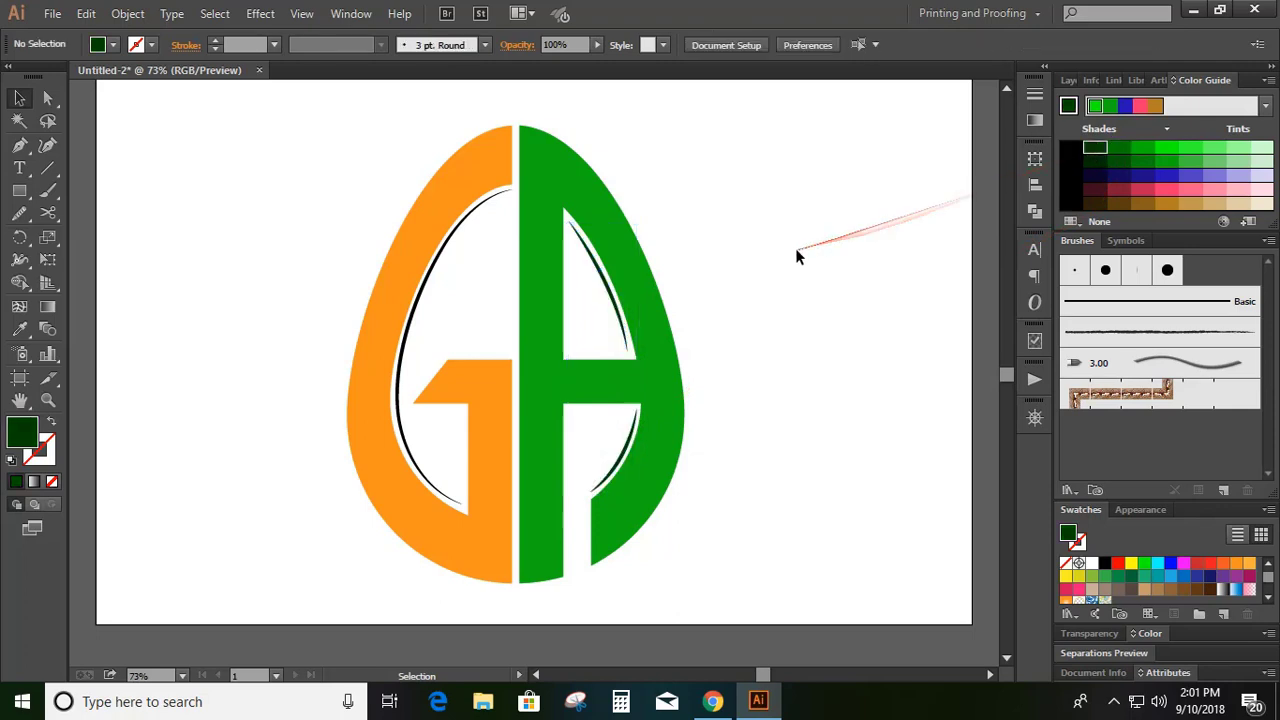
- Recolor the two accent curves inside the A with a medium green shade matching the letter
{"action": "left_click", "coordinate": [617, 322]}
{"action": "left_click", "coordinate": [622, 455], "text": "shift"}
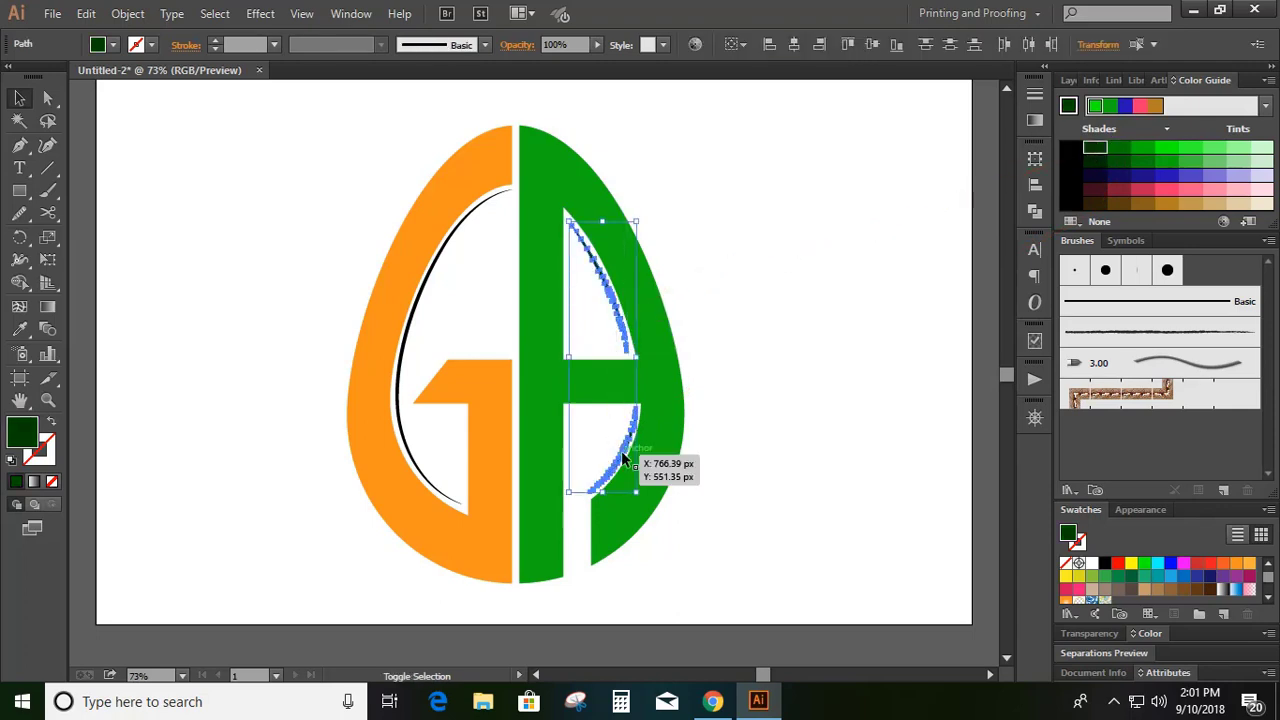
{"action": "left_click", "coordinate": [1140, 150]}
{"action": "left_click", "coordinate": [837, 286]}
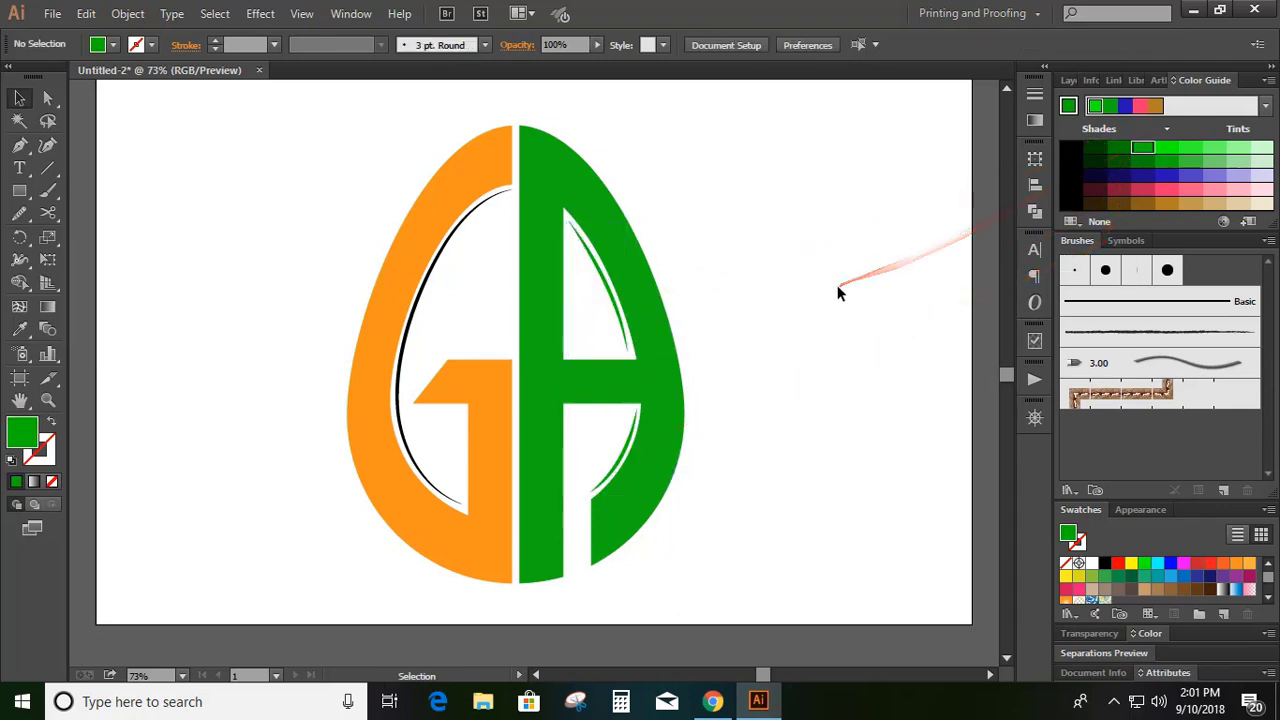
- Fill the accent curve inside the G with the dark orange swatch
{"action": "left_click", "coordinate": [451, 246]}
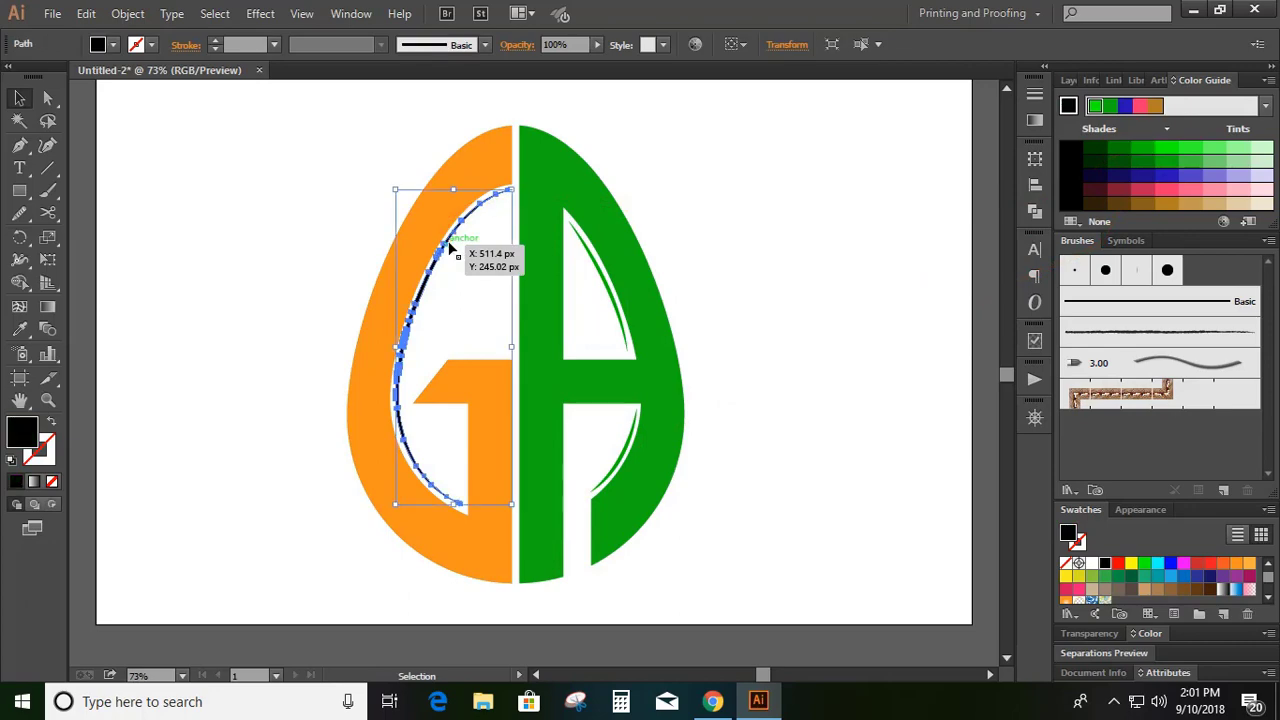
{"action": "left_click", "coordinate": [1220, 568]}
{"action": "left_click", "coordinate": [820, 340]}
{"action": "scroll", "coordinate": [790, 335], "scroll_direction": "up", "scroll_amount": 1}
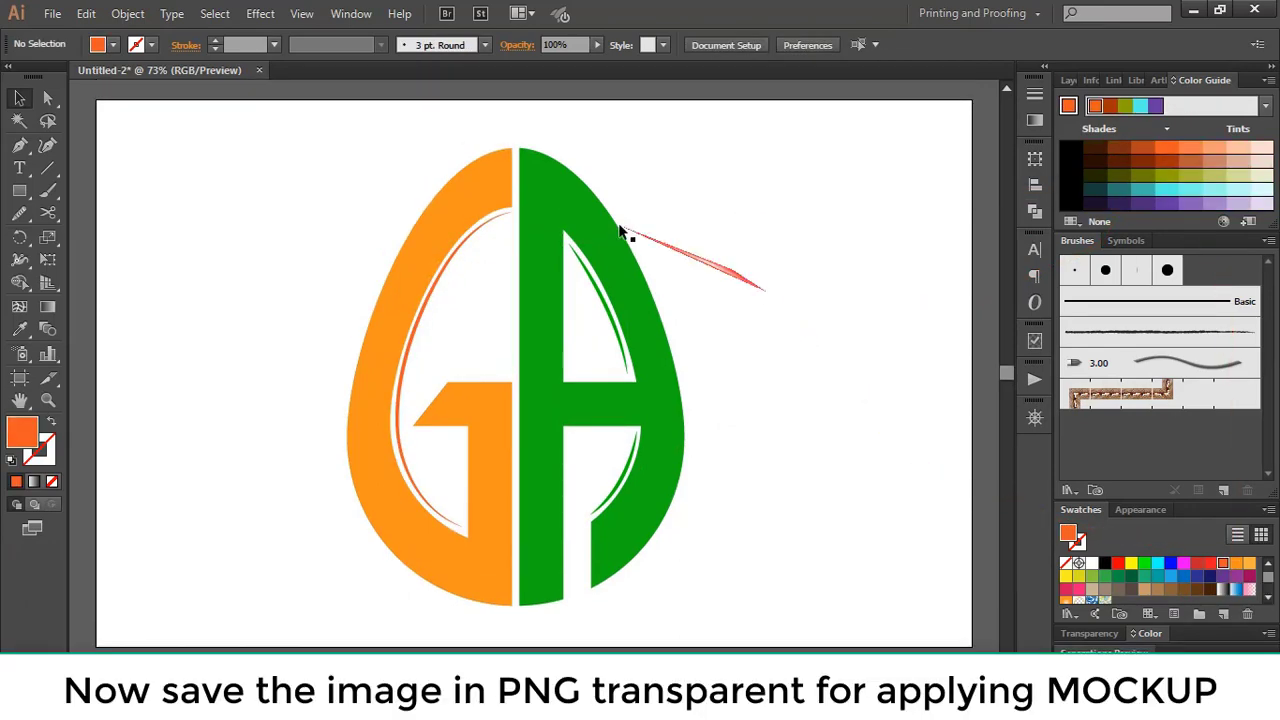
- Export the logo for web as a PNG-24 with transparency, saving it to the Desktop as 1
{"action": "left_click", "coordinate": [52, 13]}
{"action": "left_click", "coordinate": [149, 248]}
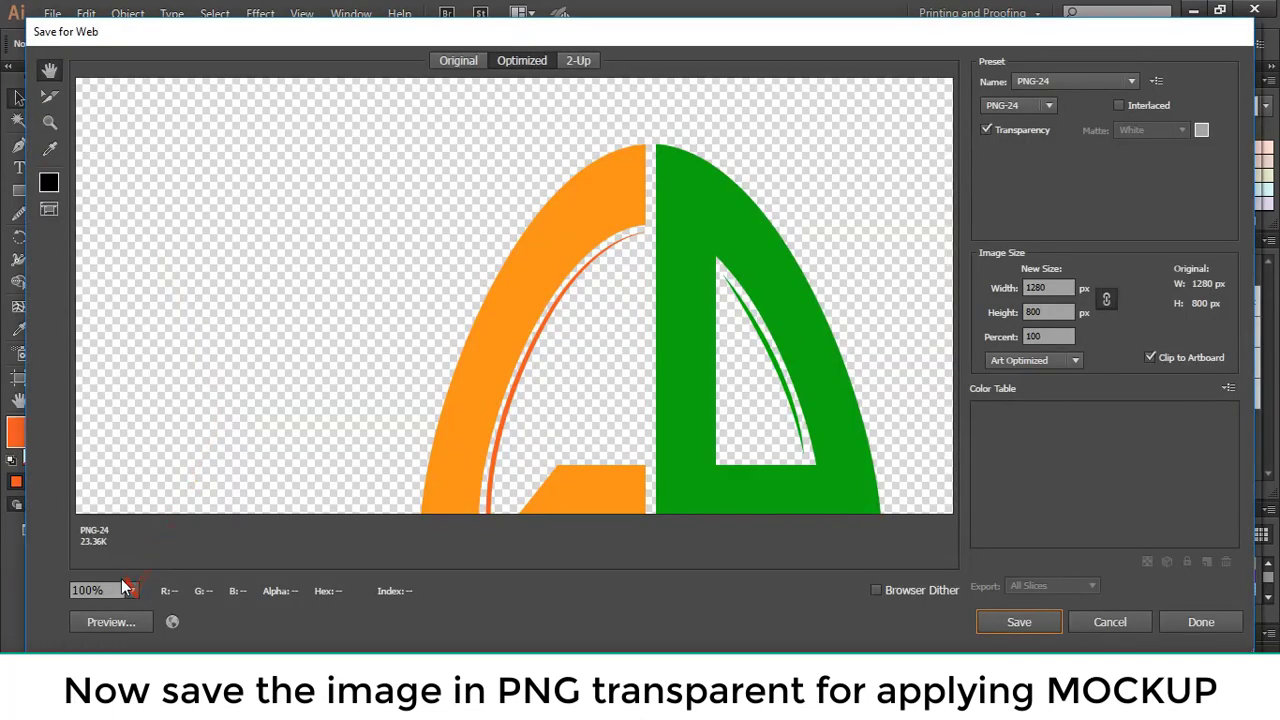
{"action": "left_click", "coordinate": [131, 590]}
{"action": "left_click", "coordinate": [156, 571]}
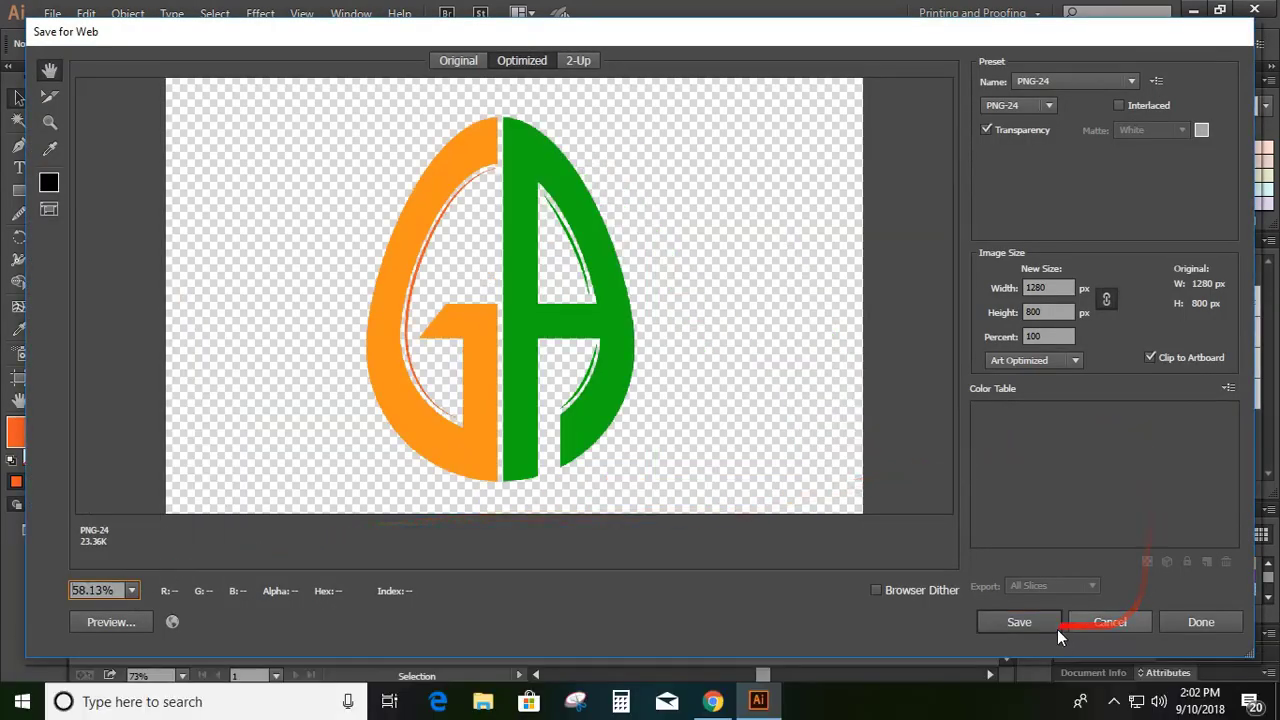
{"action": "left_click", "coordinate": [1019, 622]}
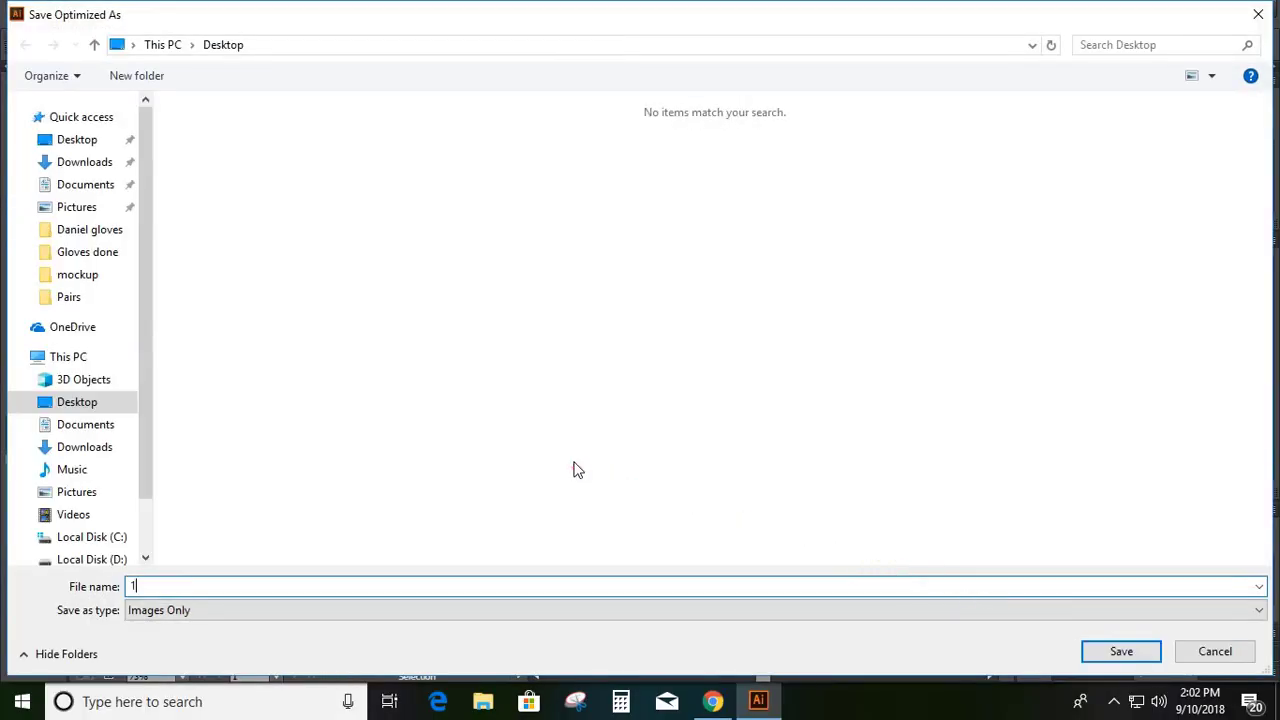
{"action": "key", "text": "Return"}
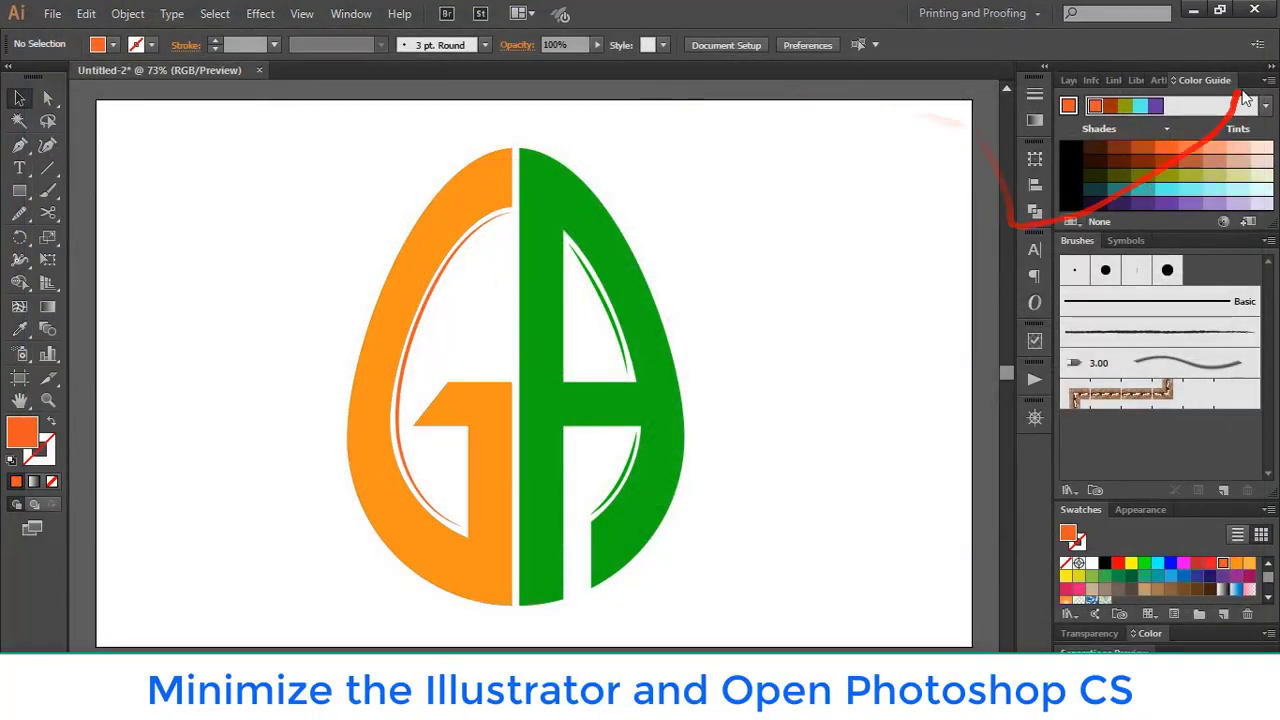
- Minimize Illustrator, launch Adobe Photoshop CS6 (64 Bit) and open the exported logo 1.png
{"action": "left_click", "coordinate": [1192, 12]}
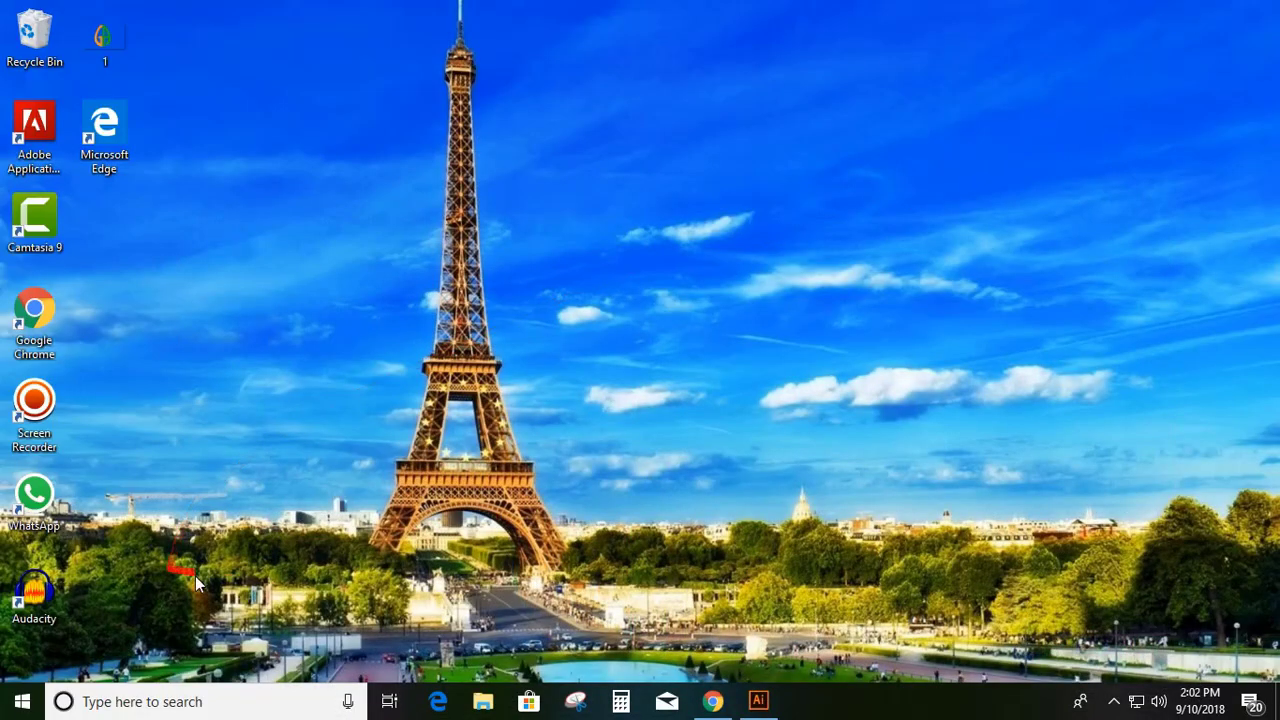
{"action": "left_click", "coordinate": [18, 706]}
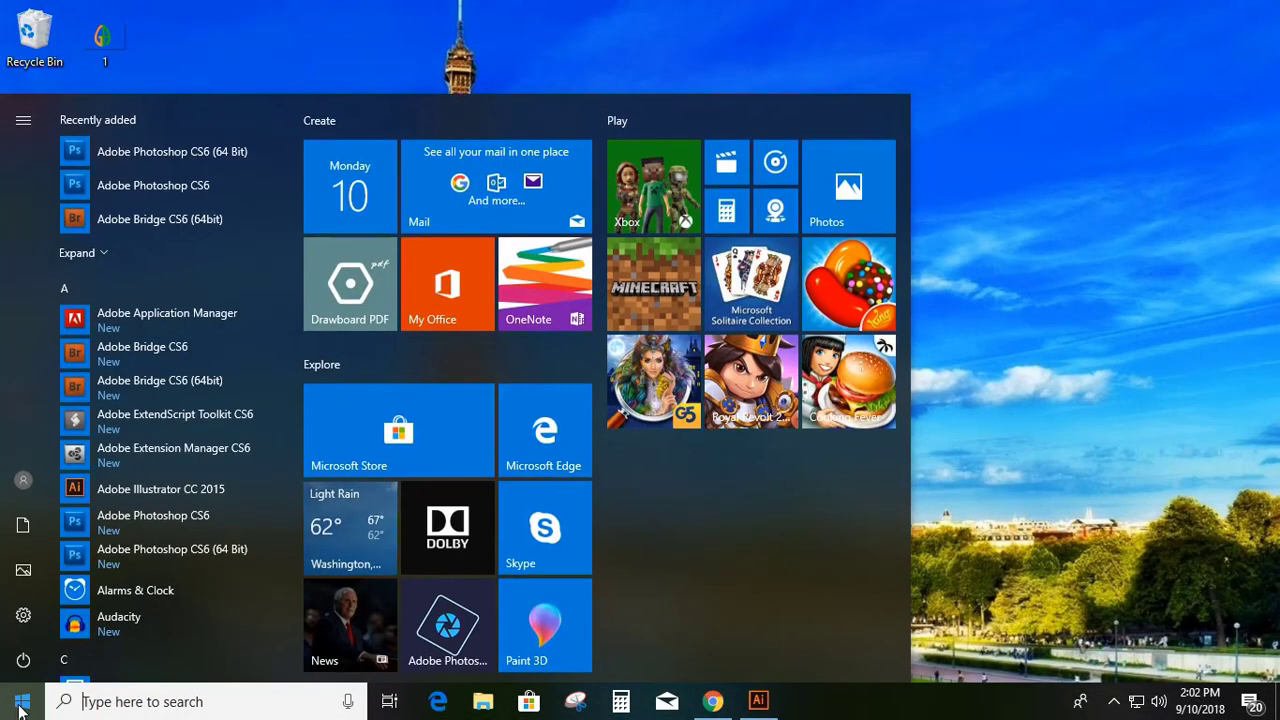
{"action": "left_click", "coordinate": [132, 154]}
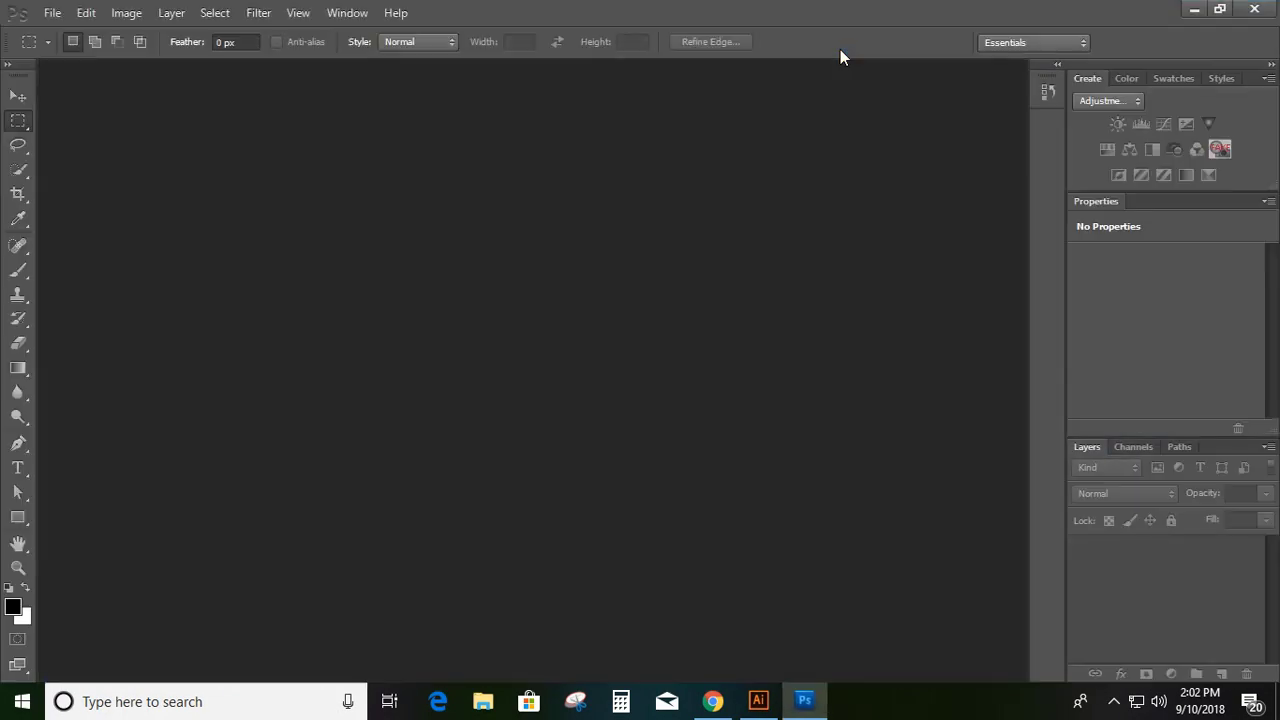
{"action": "left_click", "coordinate": [52, 12]}
{"action": "left_click", "coordinate": [84, 51]}
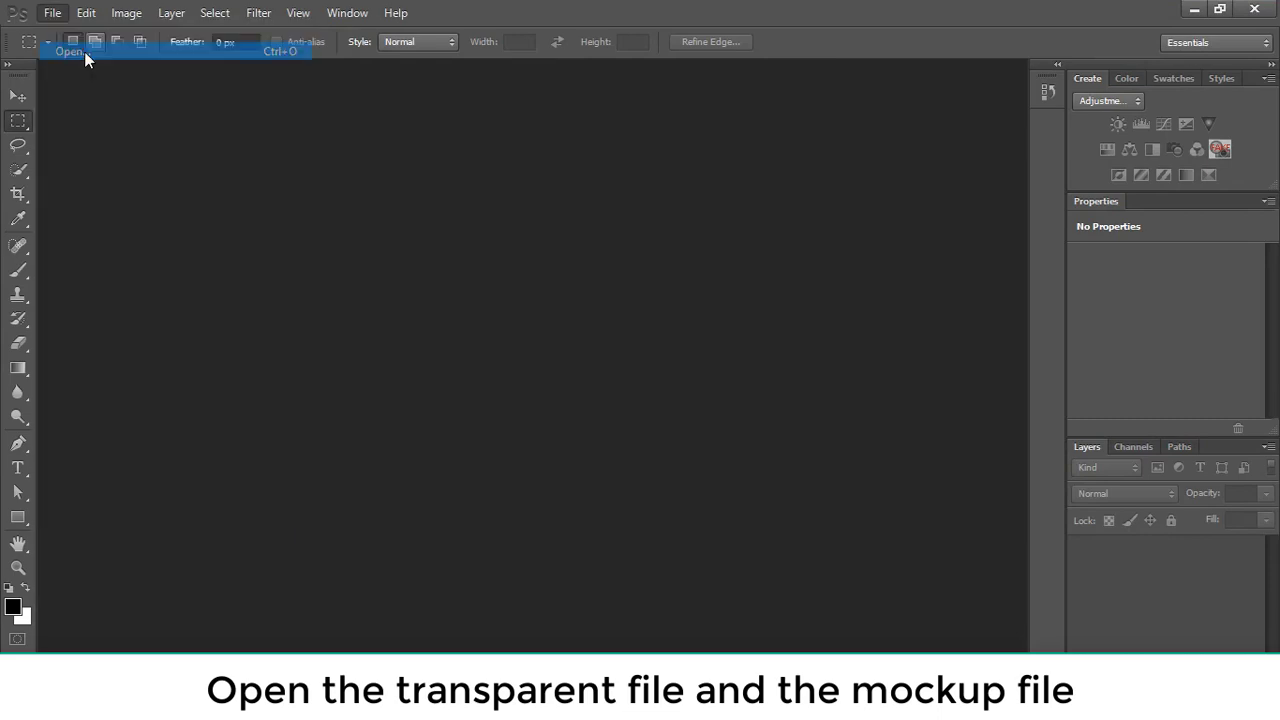
{"action": "double_click", "coordinate": [151, 143]}
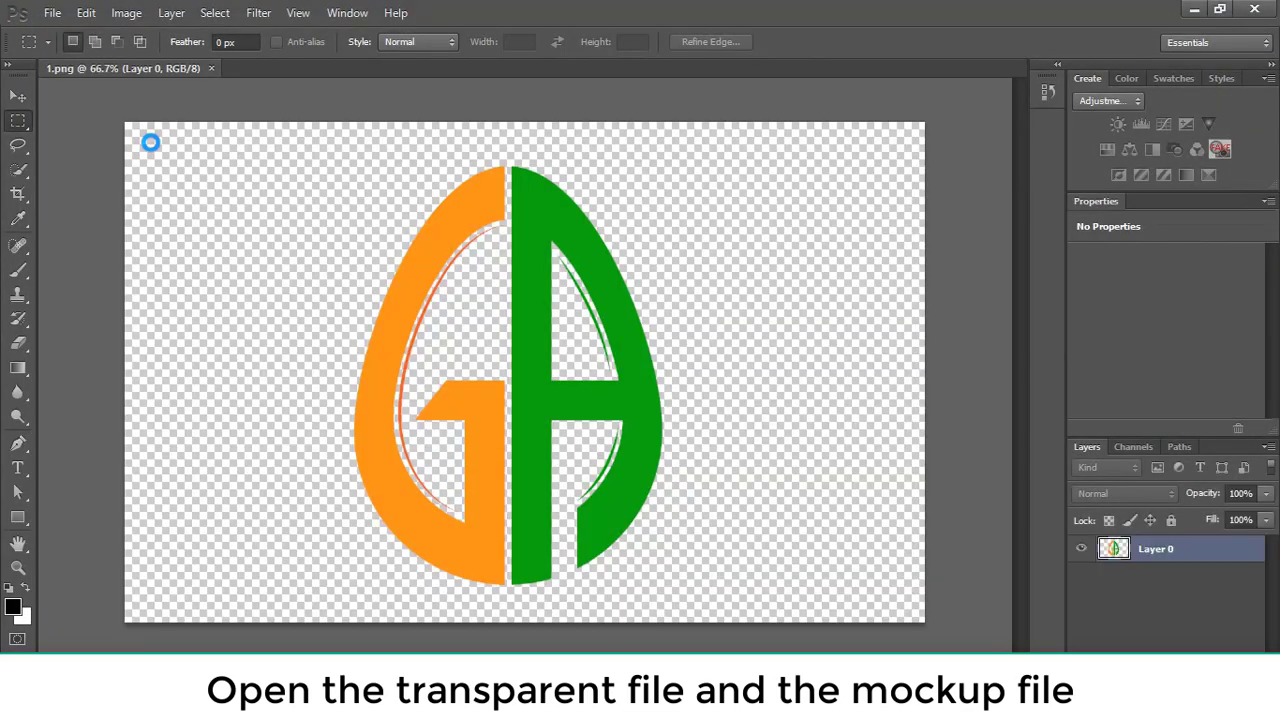
- Open the Logo Mockup - Paper Edition 1 PSD from the mockup folder on Local Disk (E:)
{"action": "left_click", "coordinate": [52, 13]}
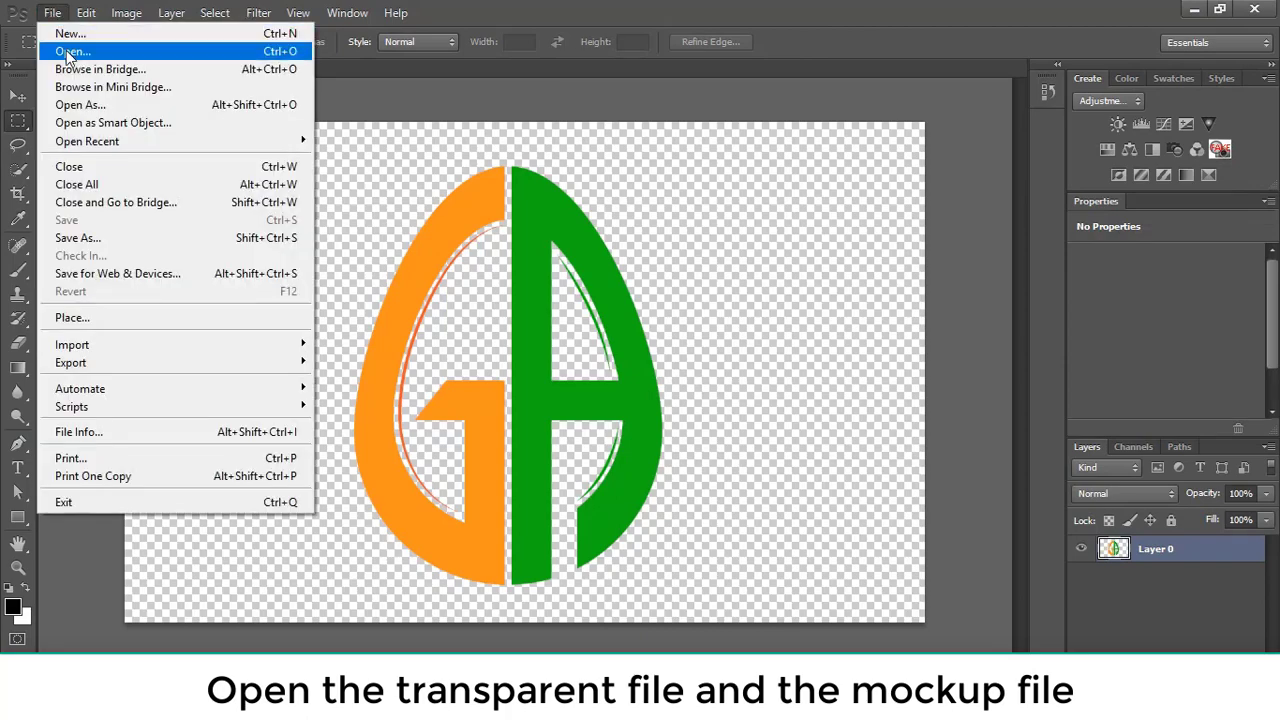
{"action": "left_click", "coordinate": [55, 46]}
{"action": "left_click", "coordinate": [65, 265]}
{"action": "double_click", "coordinate": [443, 262]}
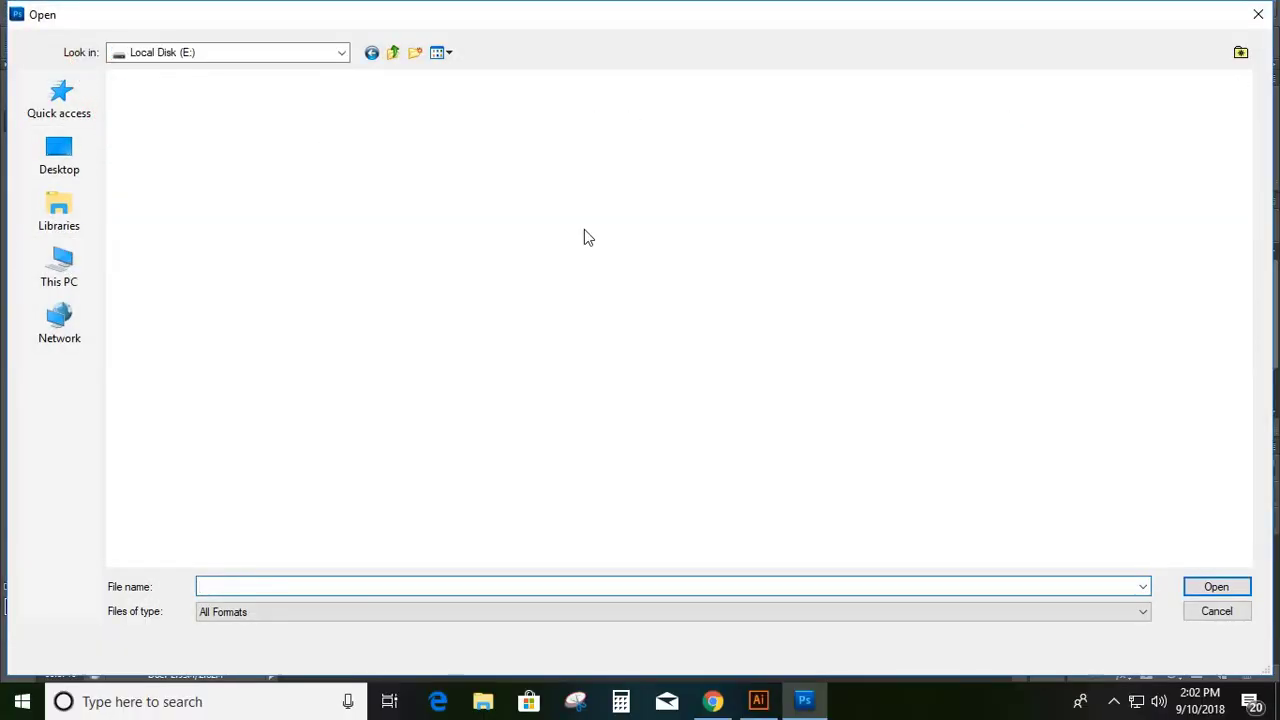
{"action": "double_click", "coordinate": [1040, 140]}
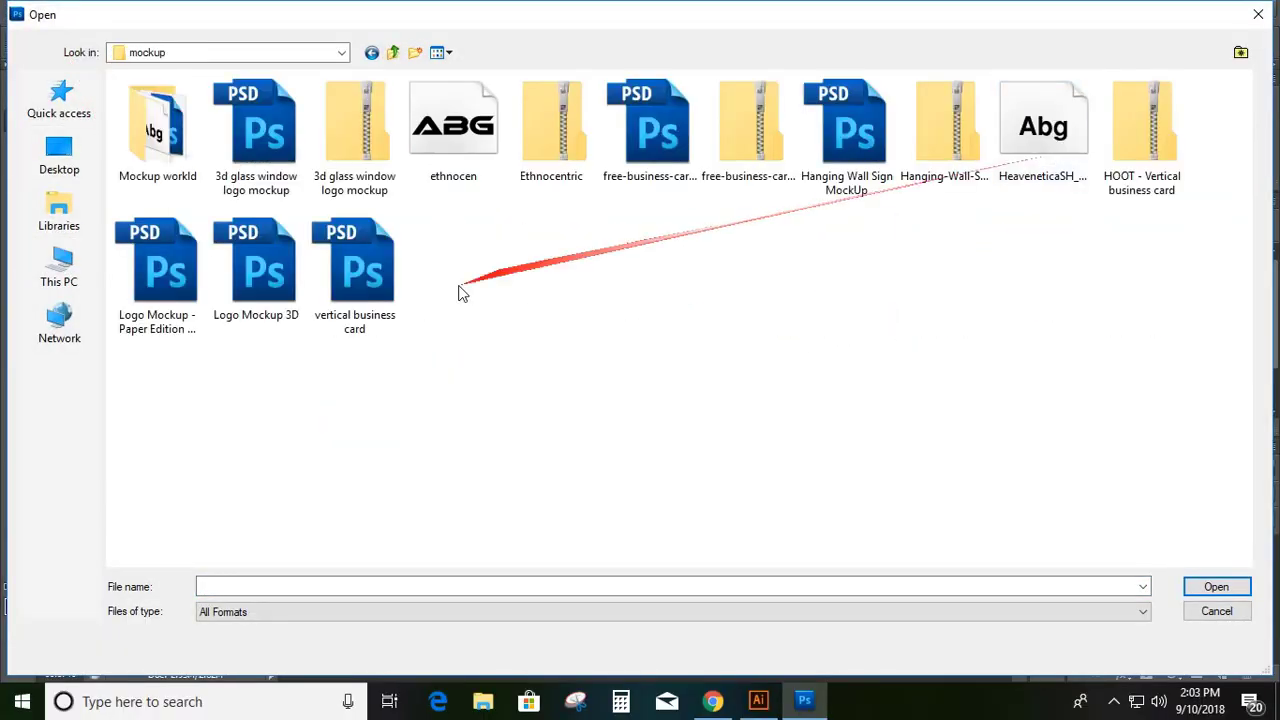
{"action": "double_click", "coordinate": [172, 266]}
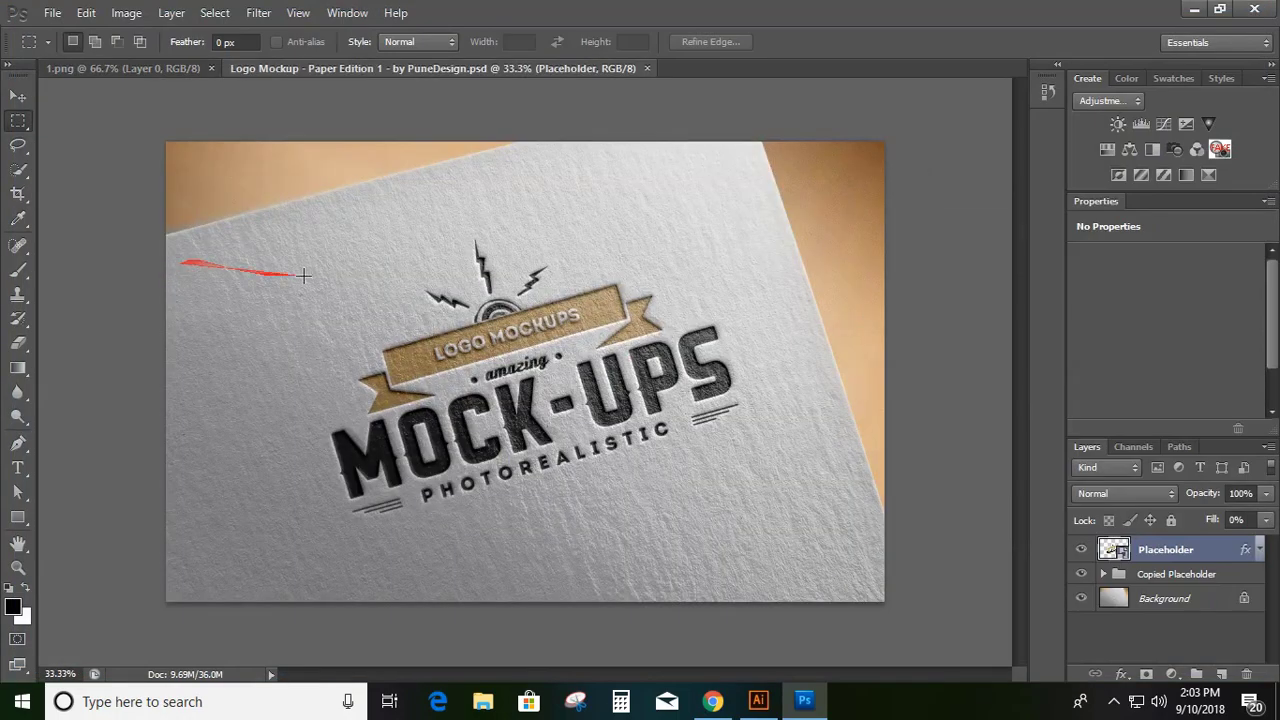
- Open the contents of the mockup's Placeholder smart object and bring the GA logo from 1.png into it
{"action": "double_click", "coordinate": [1113, 549]}
{"action": "left_click", "coordinate": [649, 300]}
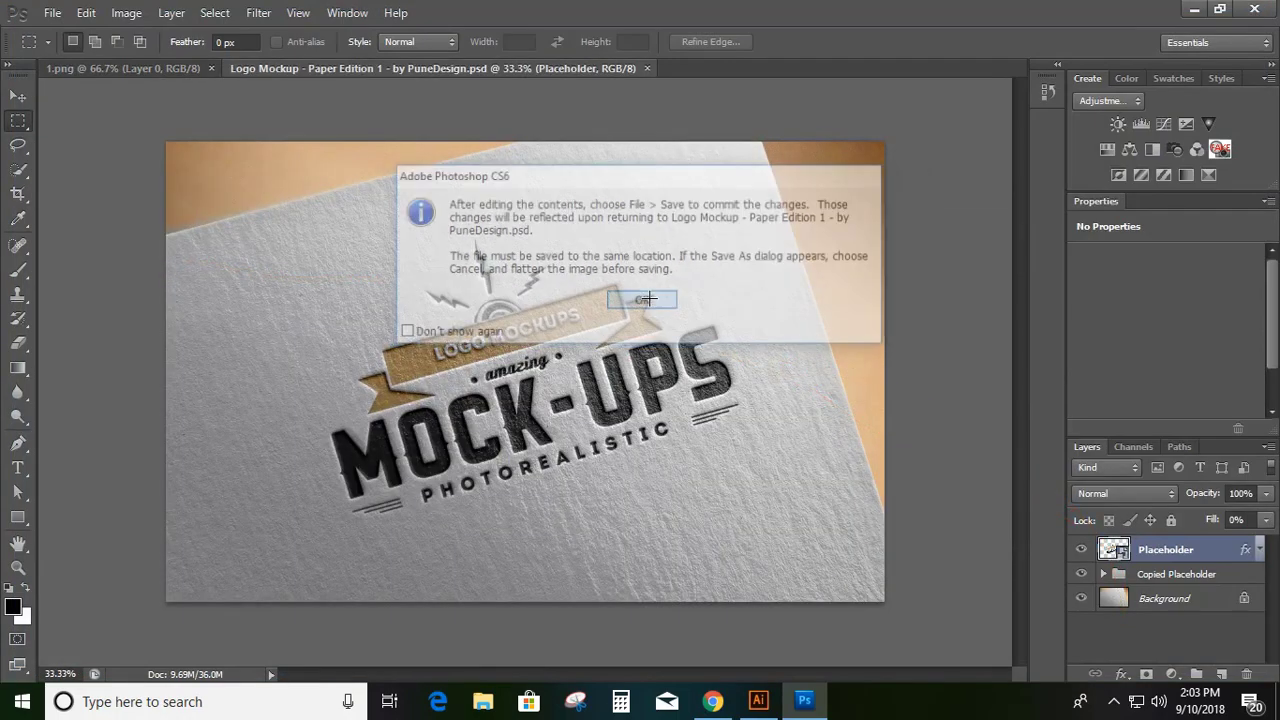
{"action": "left_click", "coordinate": [145, 68]}
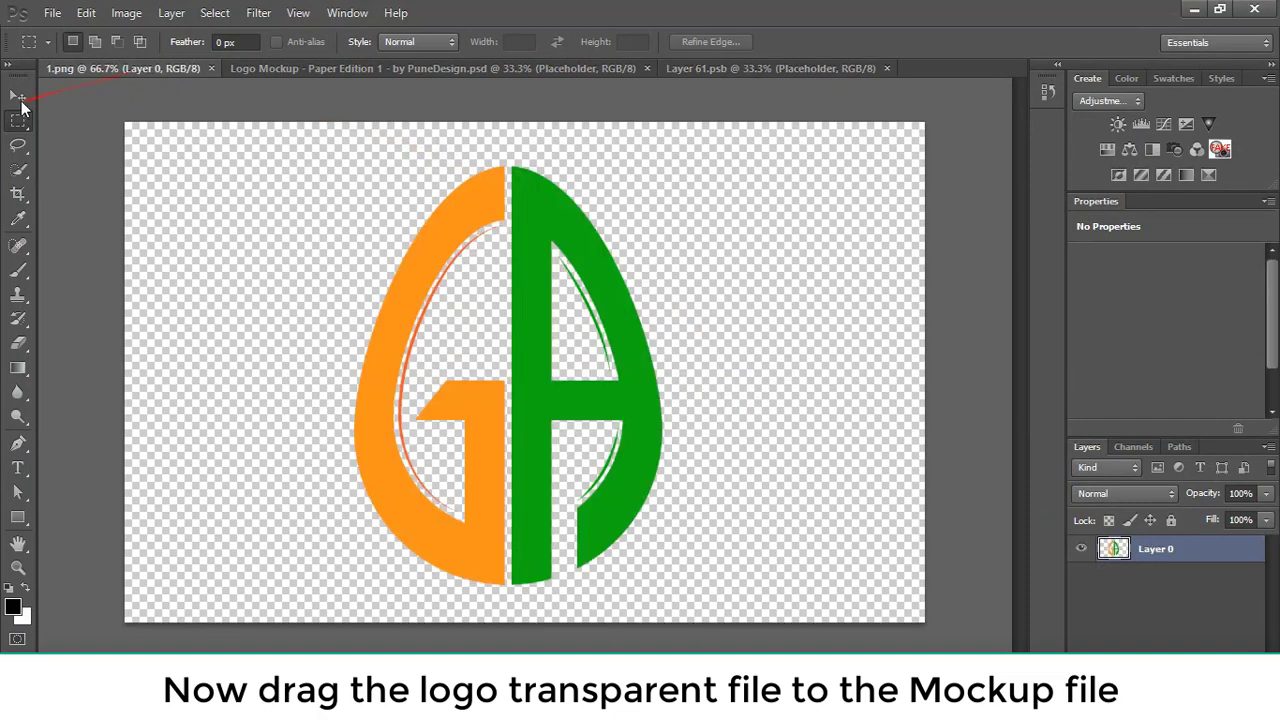
{"action": "left_click", "coordinate": [18, 96]}
{"action": "left_click_drag", "start_coordinate": [534, 268], "coordinate": [530, 341]}
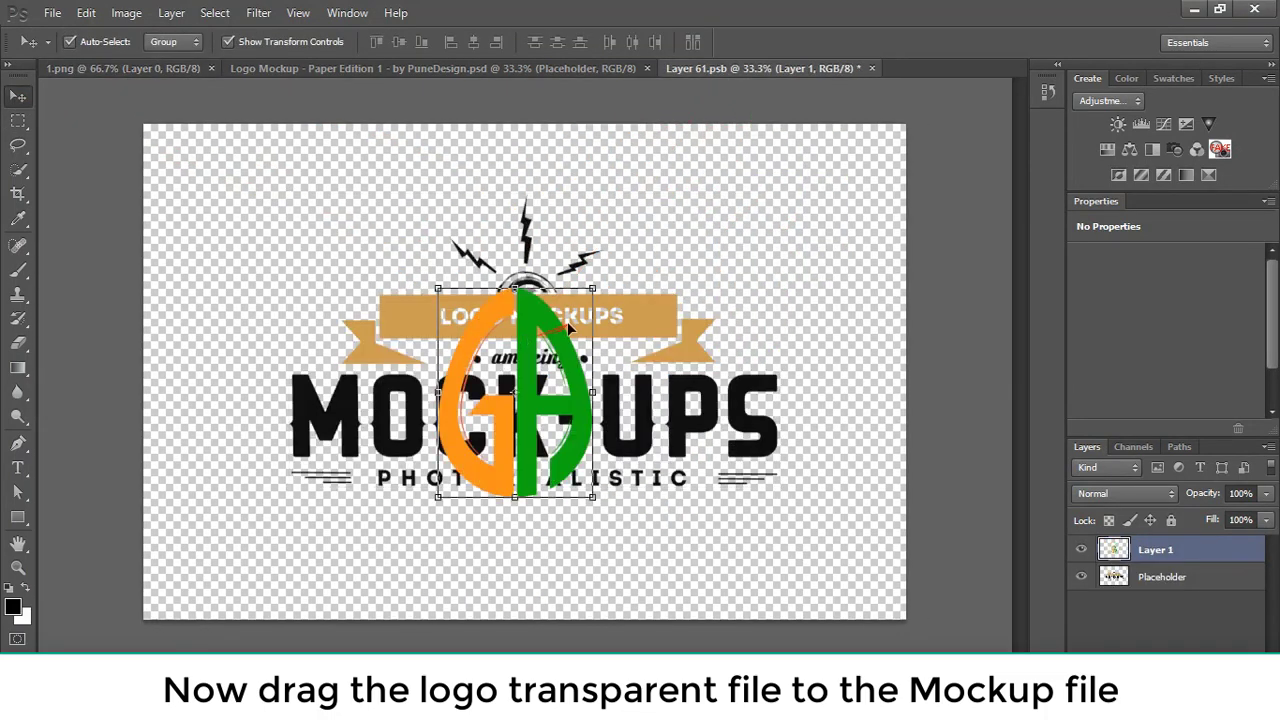
- Scale the GA logo up proportionally to about 209% and center it over the placeholder artwork
{"action": "left_click_drag", "start_coordinate": [597, 287], "coordinate": [705, 190]}
{"action": "left_click_drag", "start_coordinate": [544, 396], "coordinate": [539, 367]}
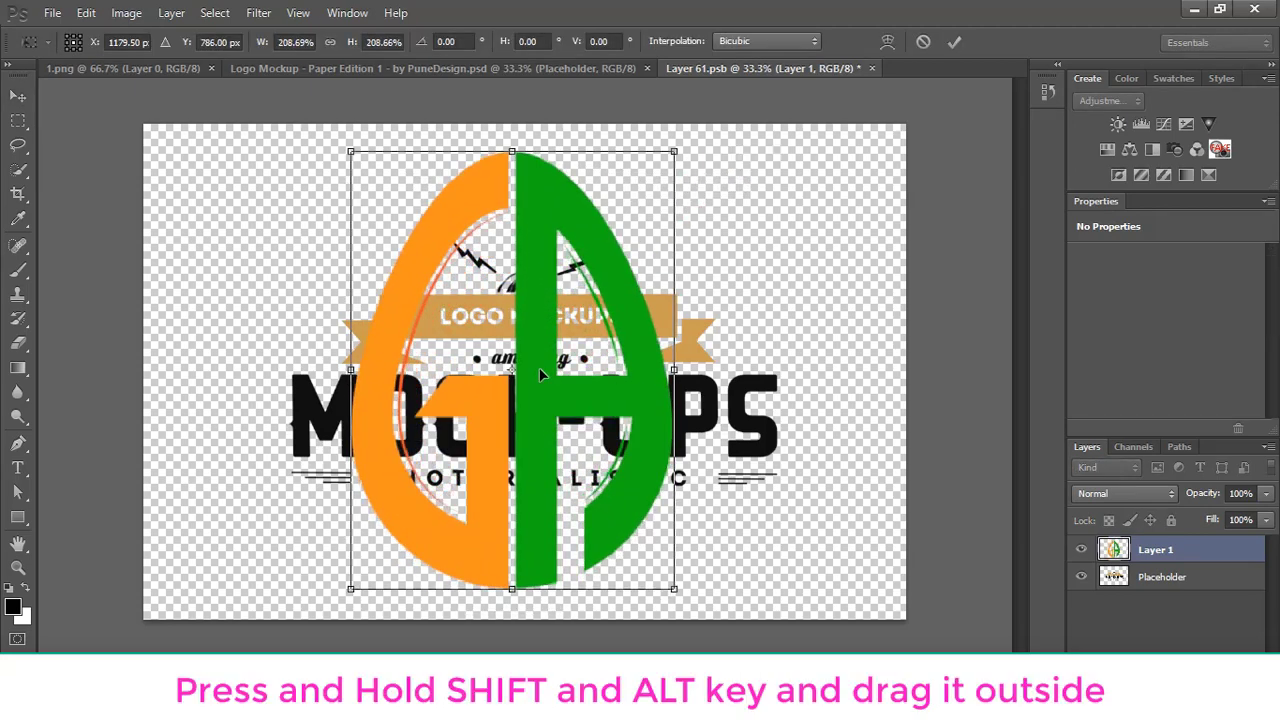
{"action": "left_click", "coordinate": [955, 43]}
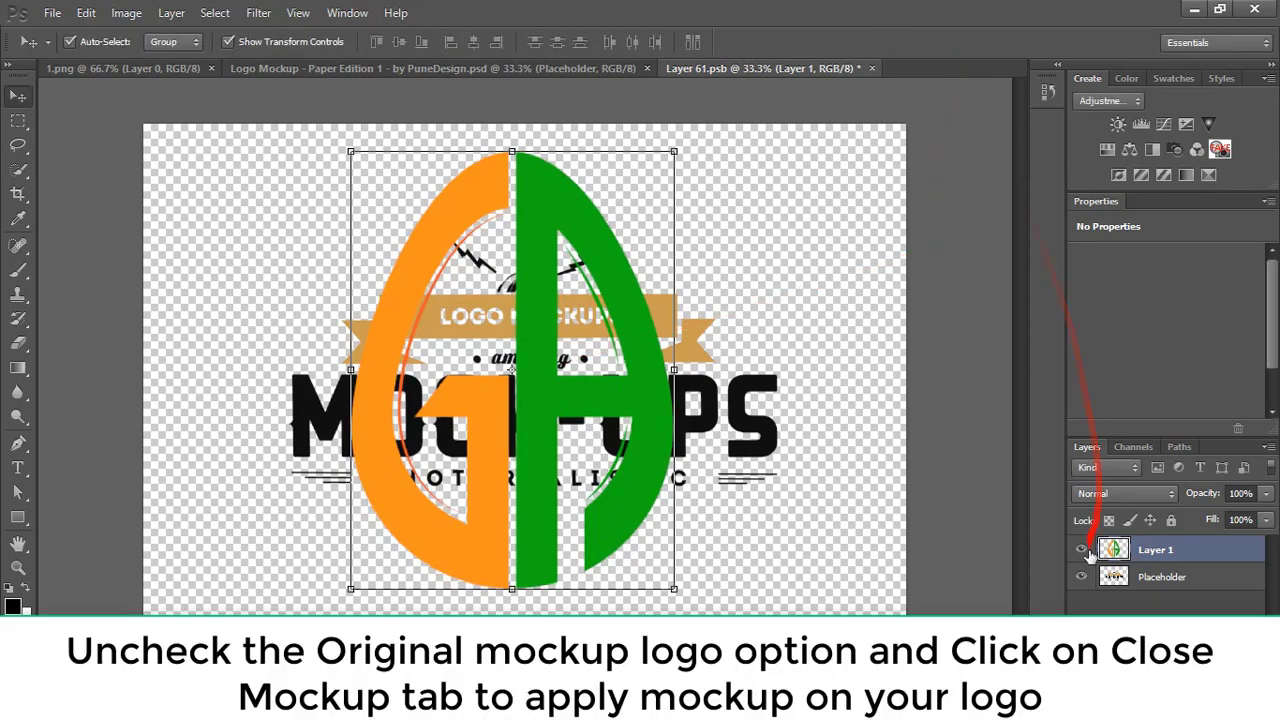
- Hide the original Placeholder layer, then close the smart object file and save its changes
{"action": "left_click", "coordinate": [1082, 578]}
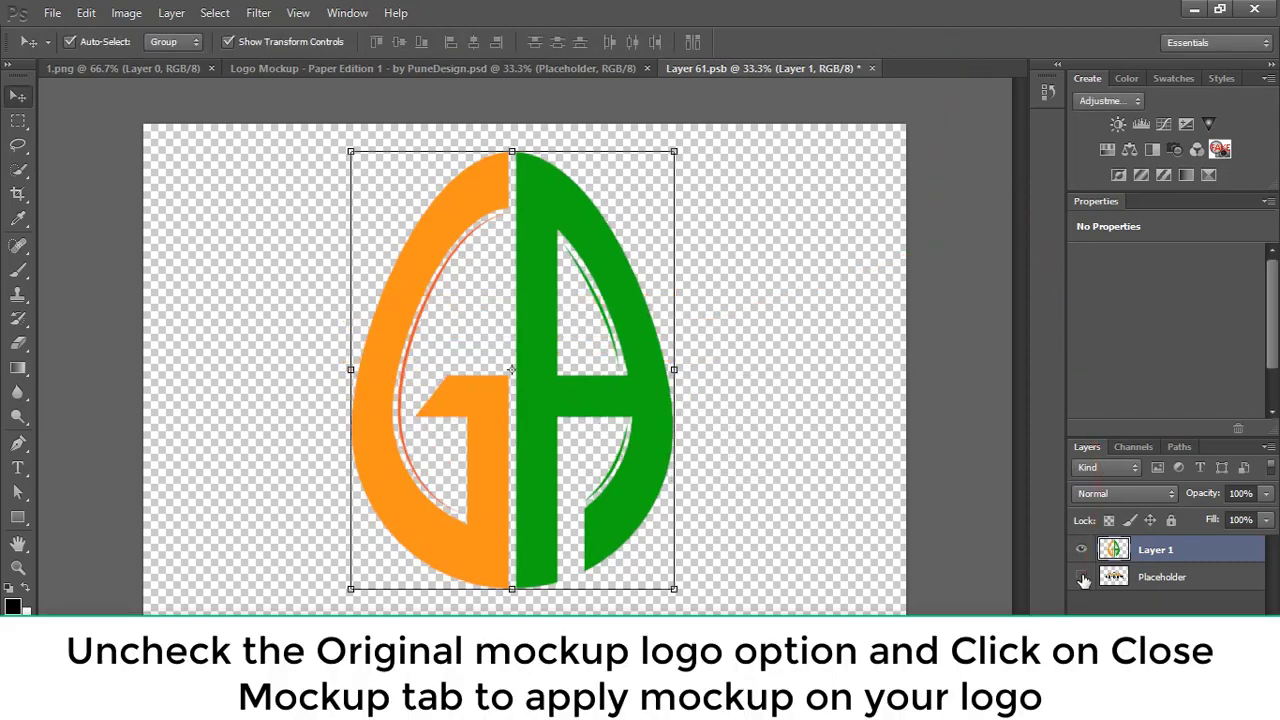
{"action": "left_click", "coordinate": [872, 68]}
{"action": "left_click", "coordinate": [481, 252]}
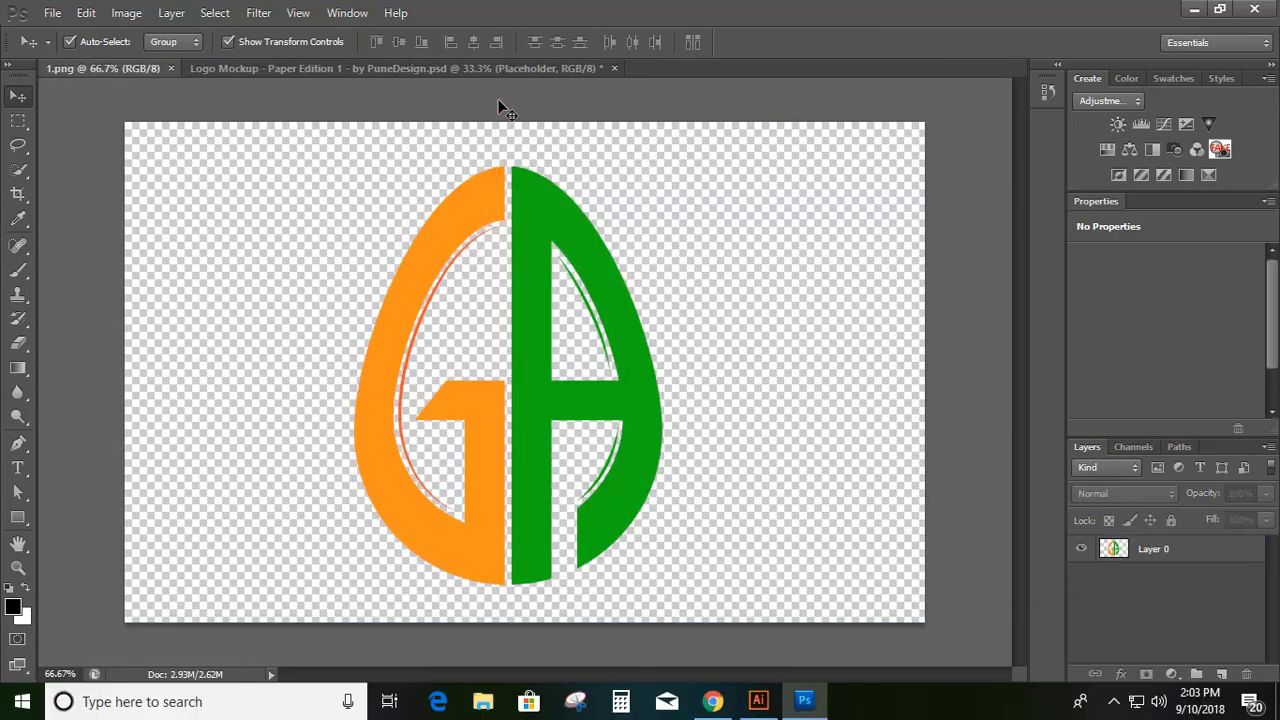
- Examine the GA logo applied to the paper mockup at 50% zoom with nothing selected
{"action": "left_click", "coordinate": [314, 67]}
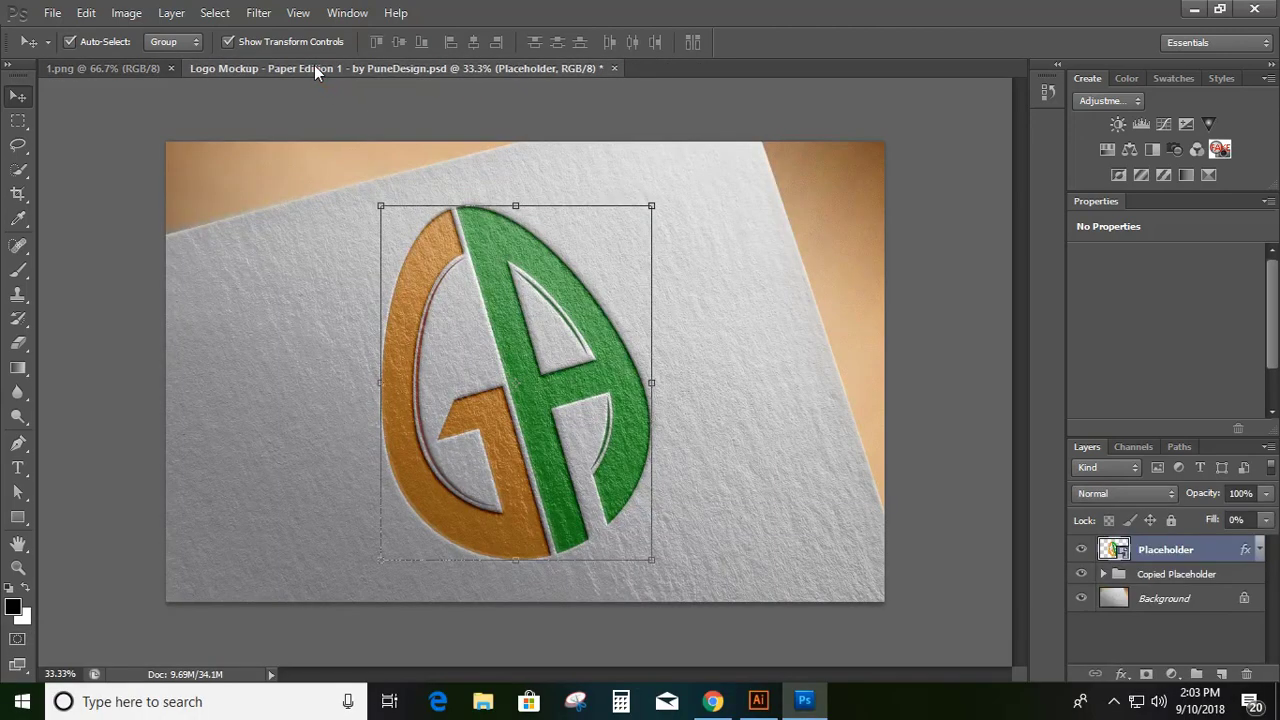
{"action": "left_click", "coordinate": [939, 258]}
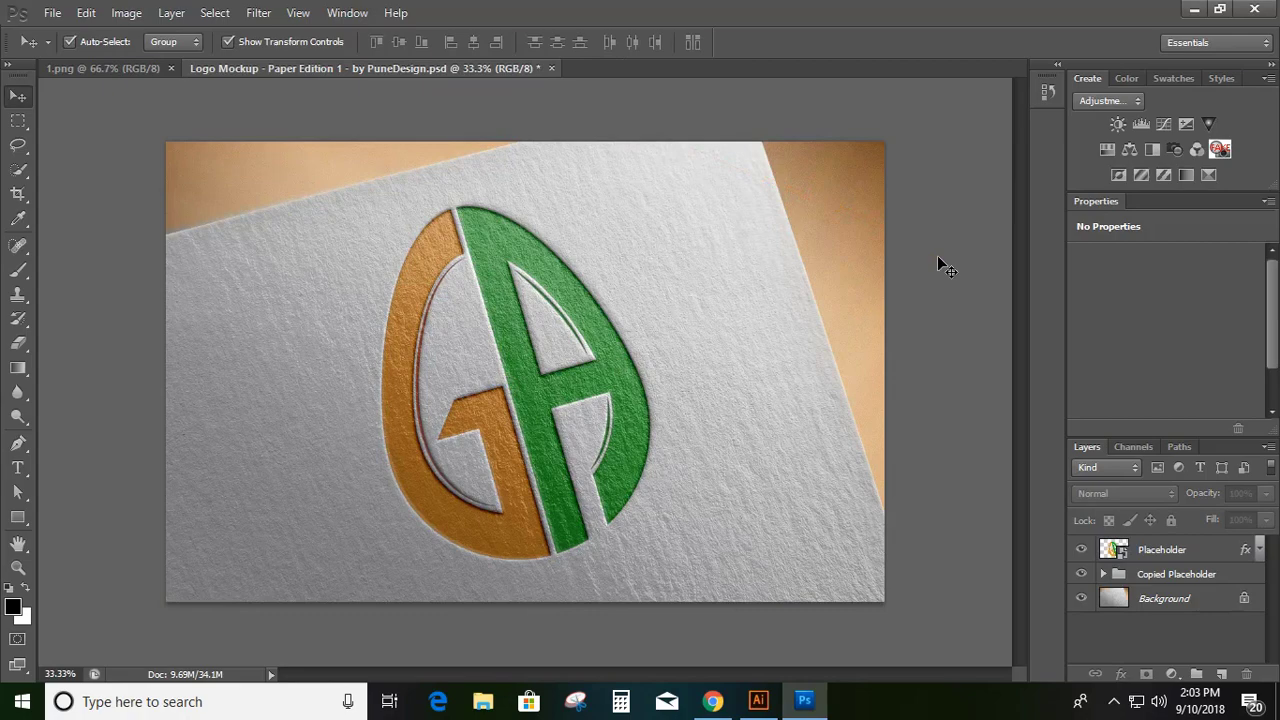
{"action": "key", "text": "ctrl+plus"}
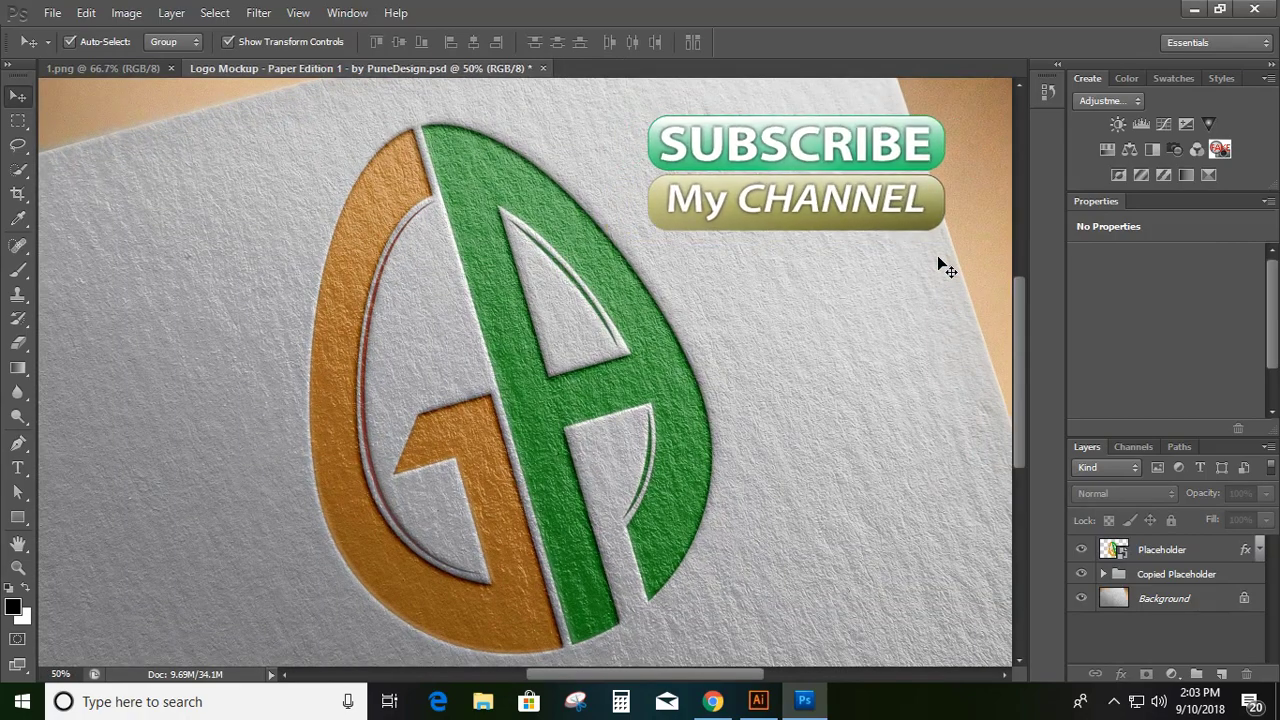
{"action": "scroll", "coordinate": [880, 349], "scroll_direction": "down", "scroll_amount": 1}
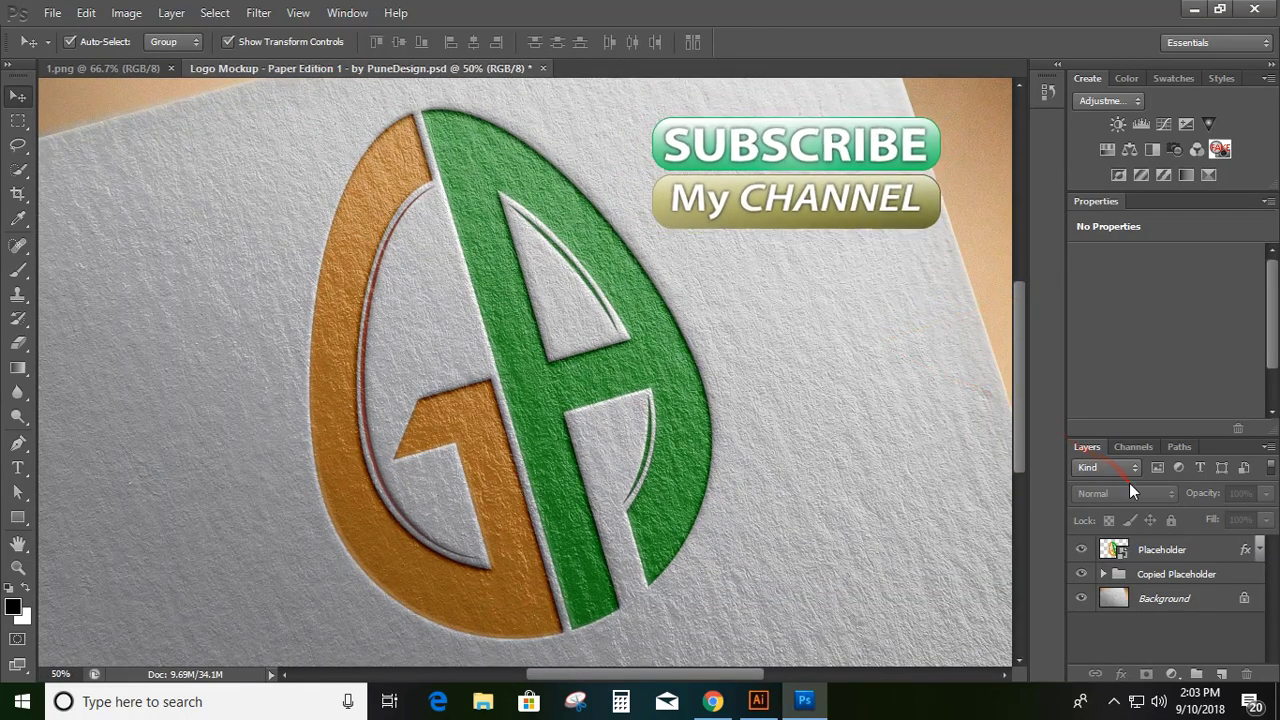